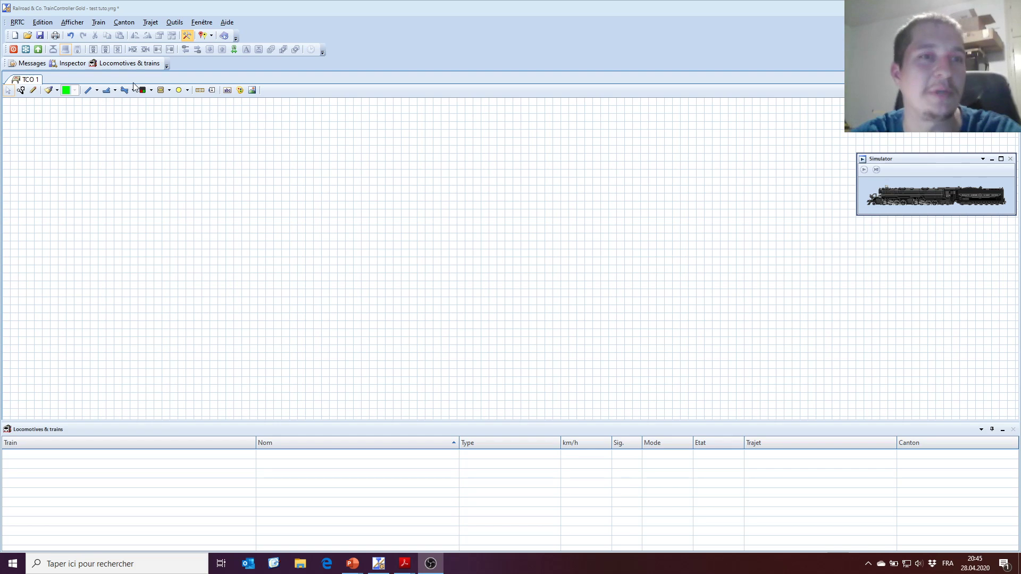
Create a new locomotive in the train list and open its properties for editing
click(99, 24)
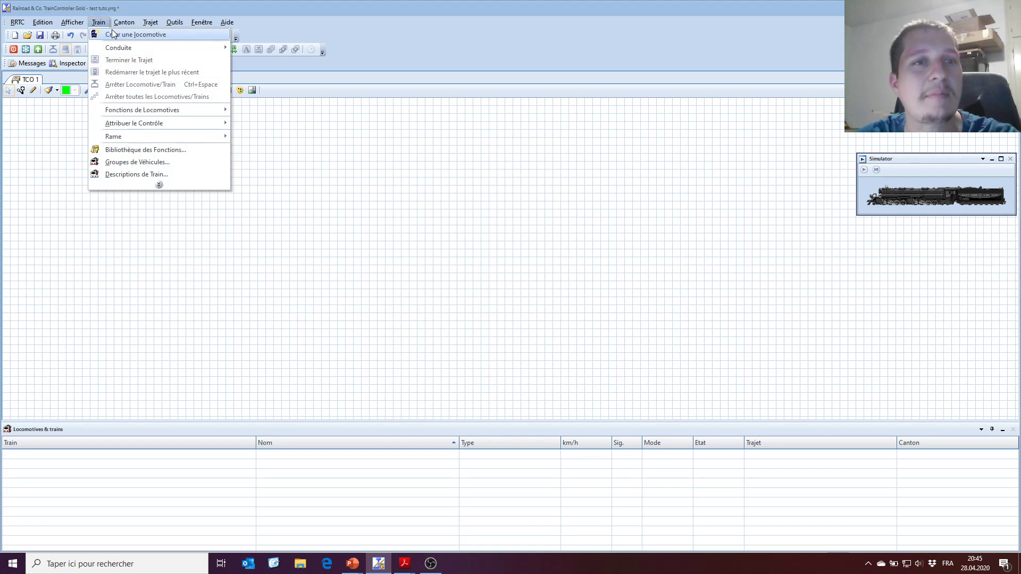
click(113, 34)
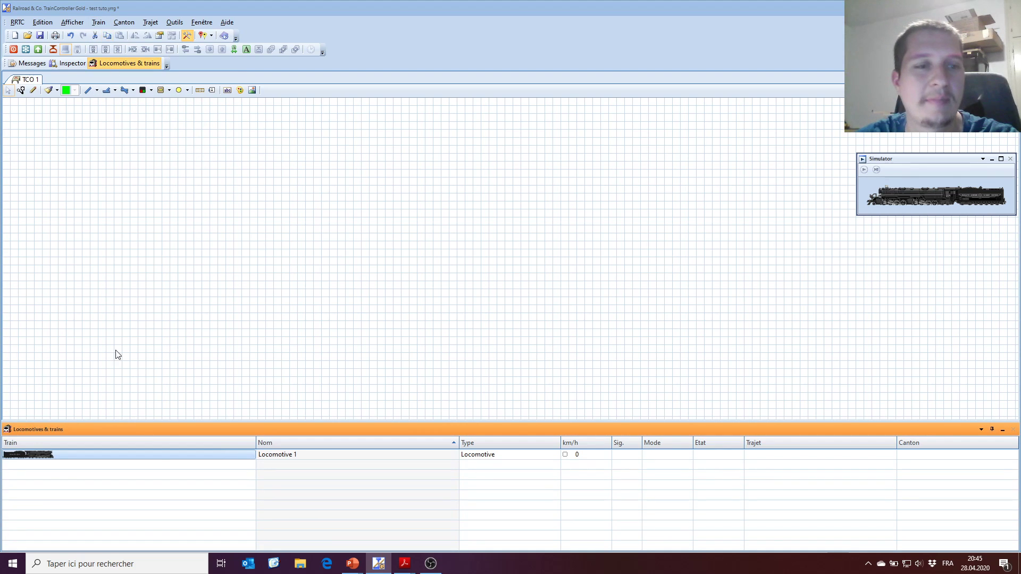
double_click(44, 457)
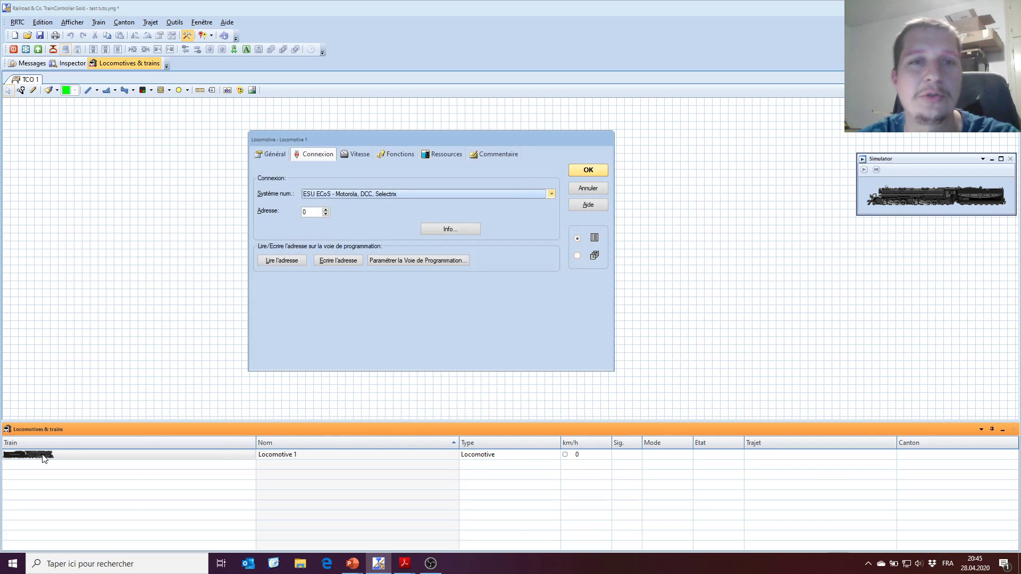
drag(460, 136, 534, 134)
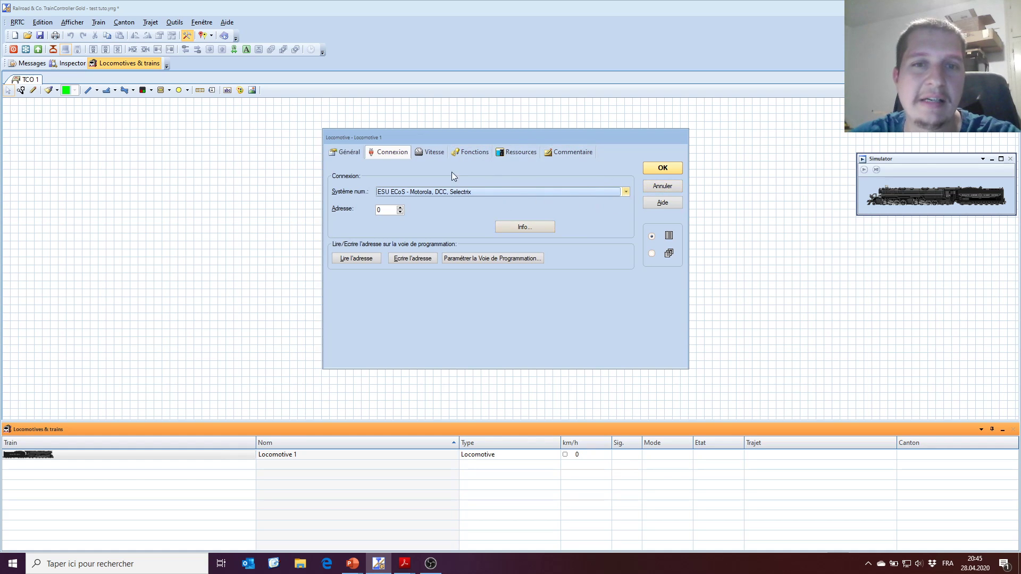
Assign the green locomotive image from the standard Switzerland collection as the locomotive's appearance
click(347, 153)
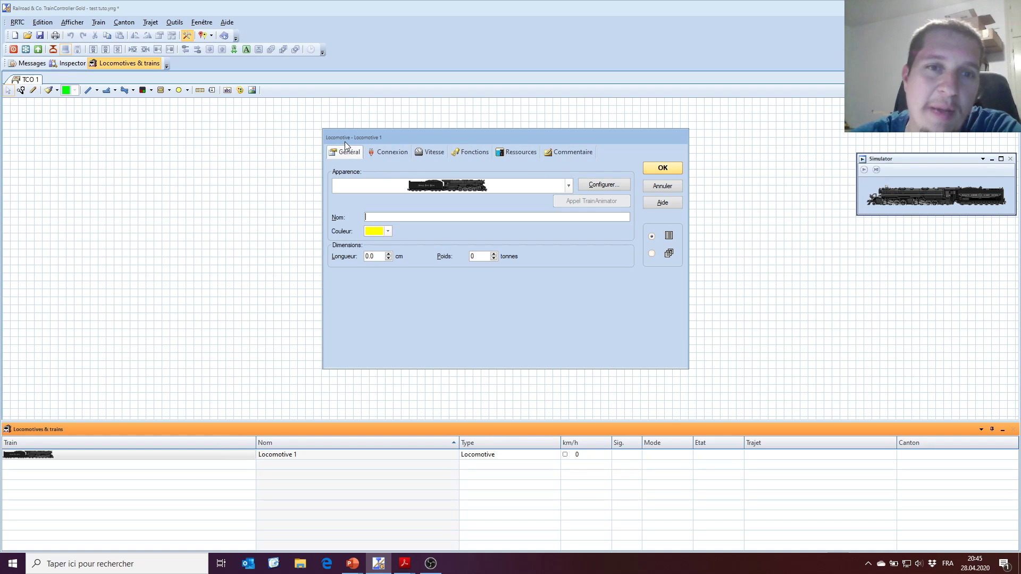
click(570, 187)
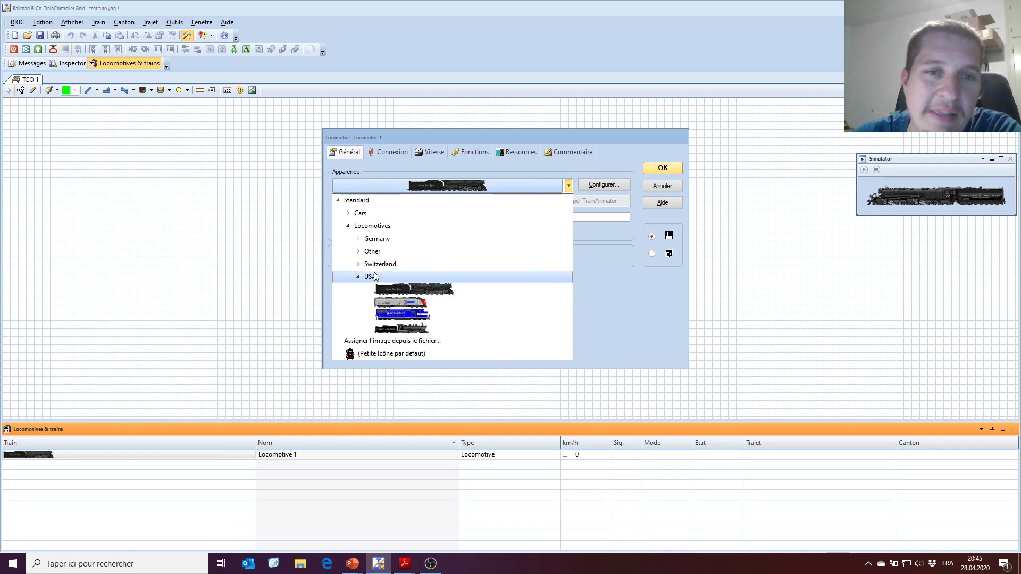
click(358, 264)
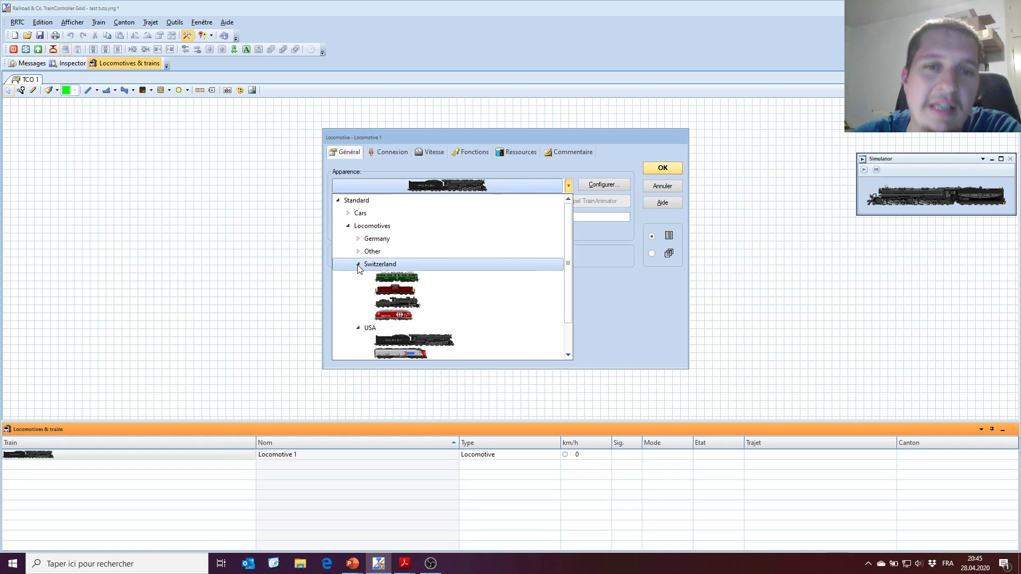
click(407, 278)
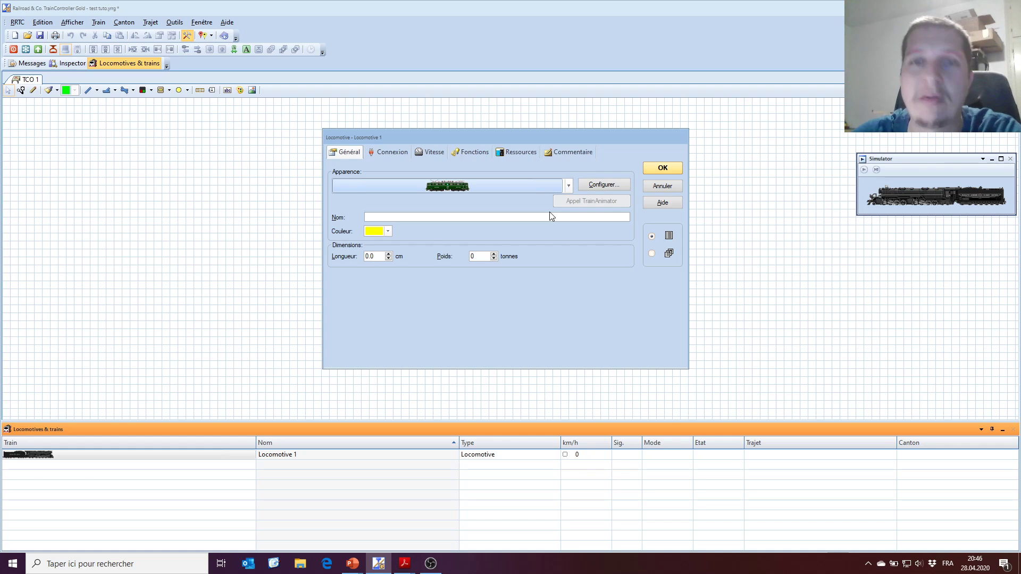
Name the locomotive "[%A] Ae6/6" and set its length to 30.0 cm
click(494, 216)
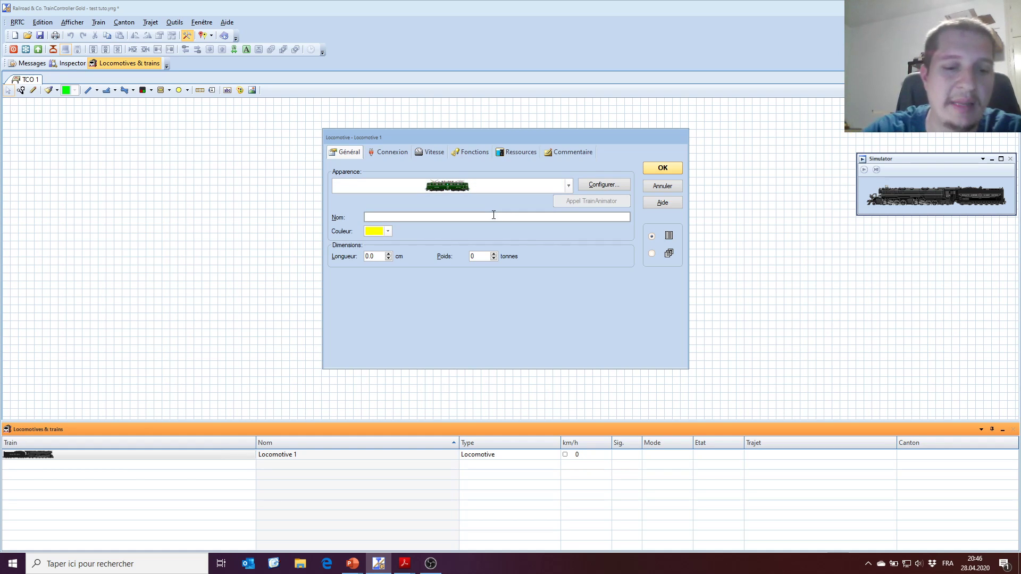
text(Ae6/6)
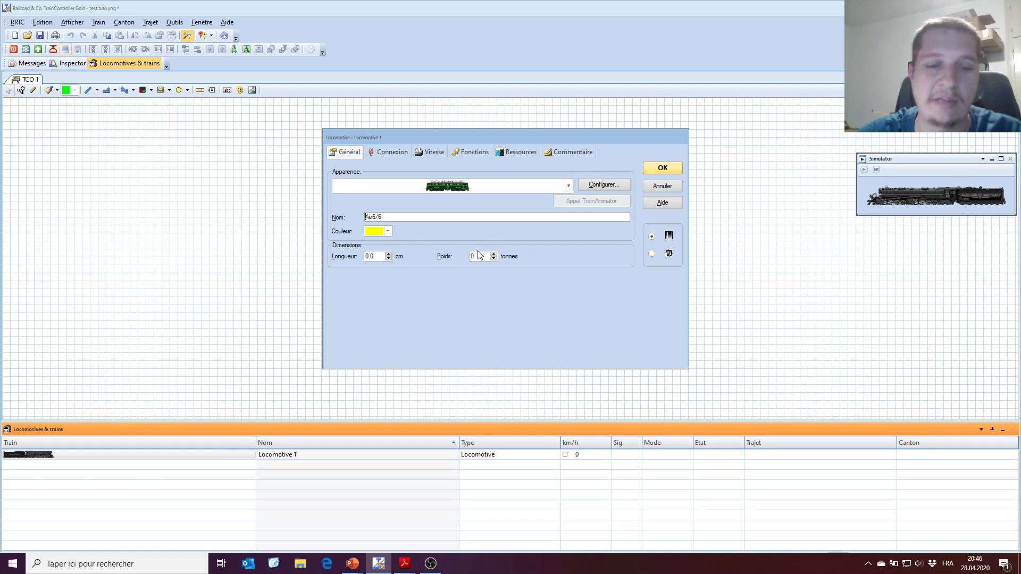
text([])
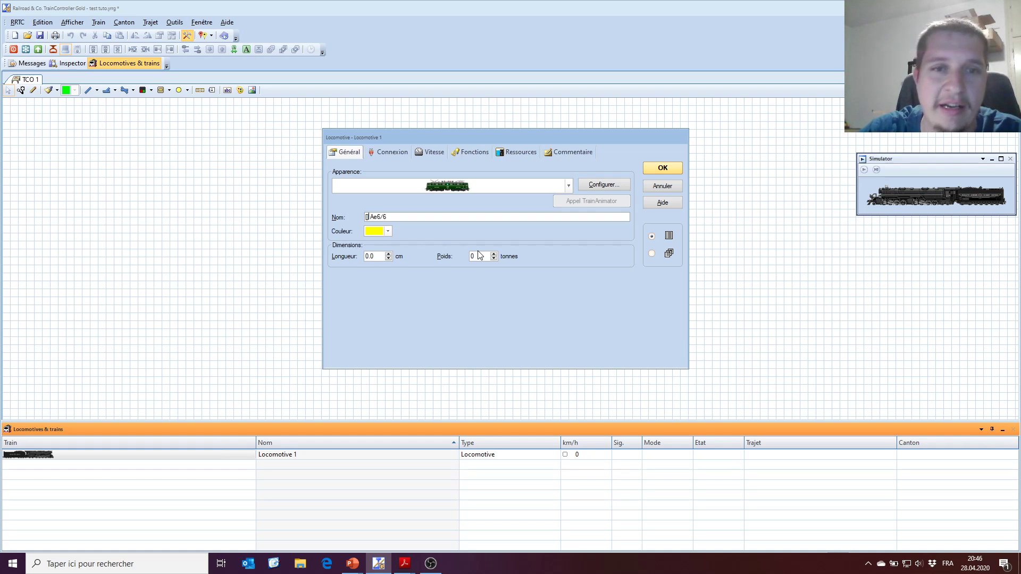
text( 8)
key(BackSpace)
text(7)
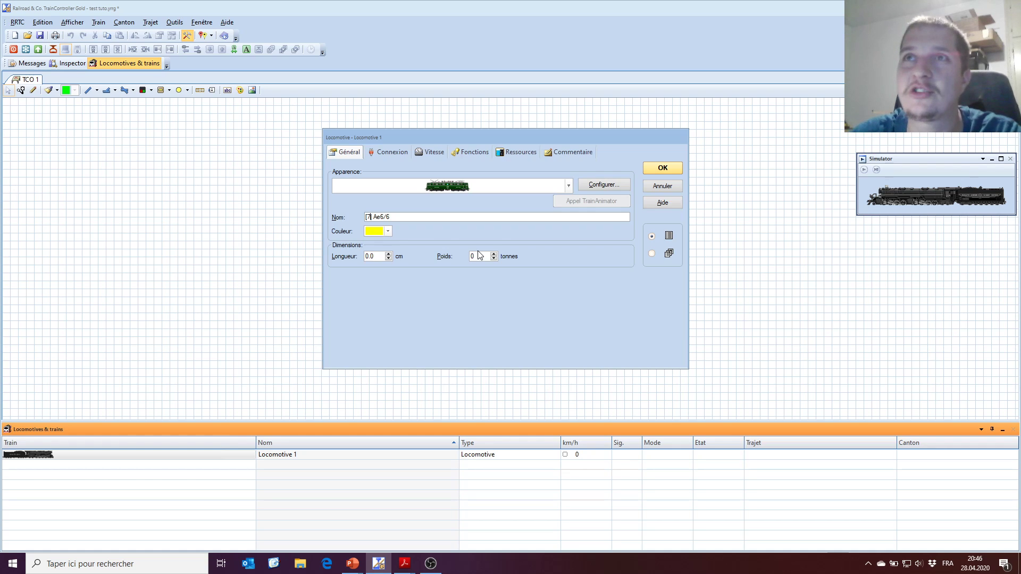
key(BackSpace)
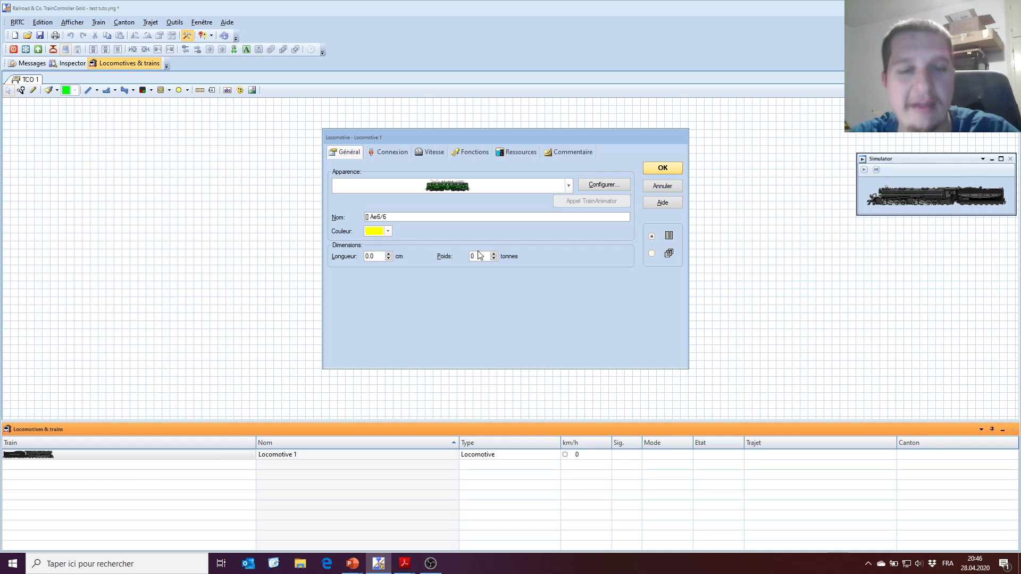
text(%)
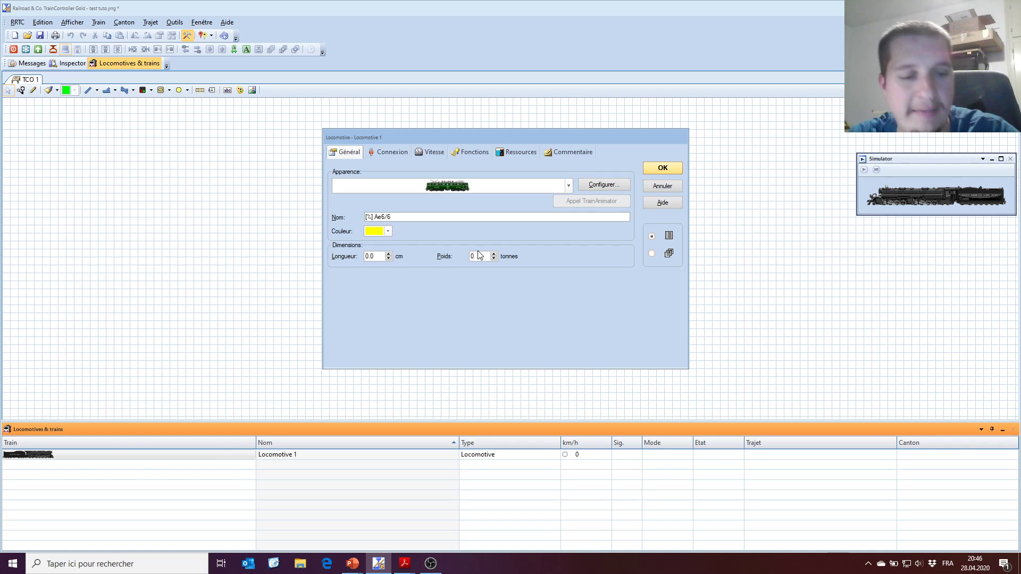
text(A)
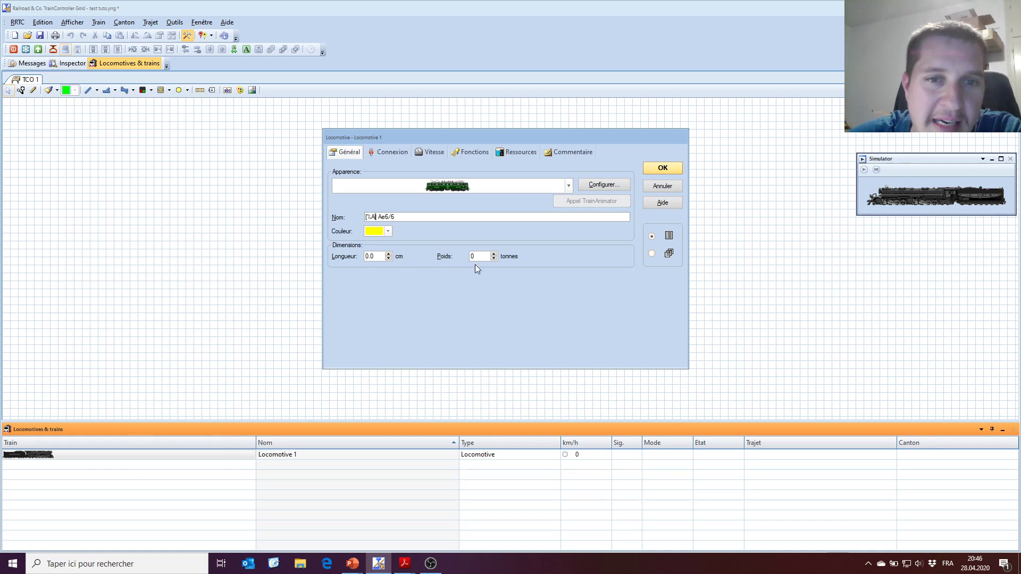
click(369, 256)
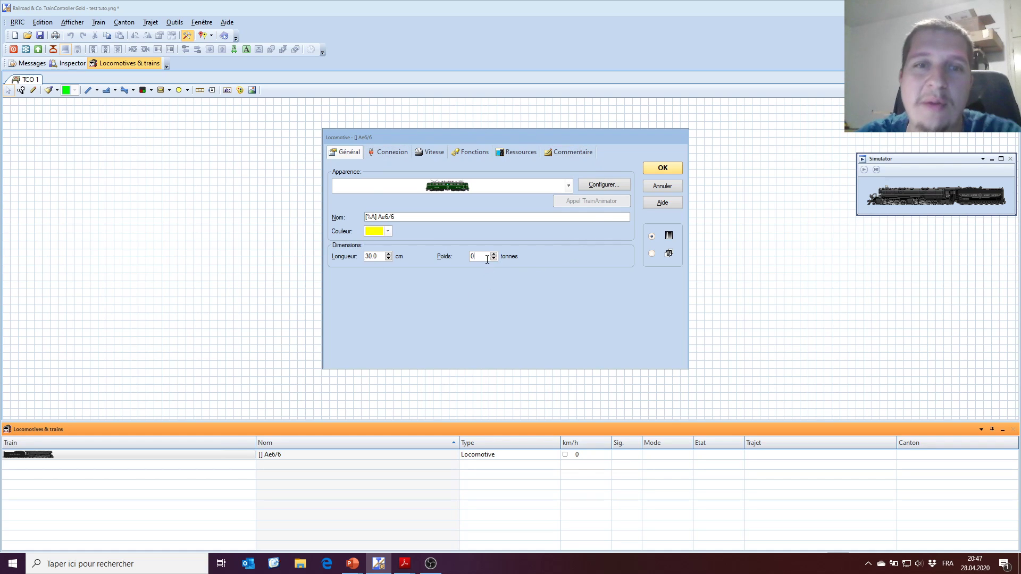
Connect the locomotive through the "ESU ECoS - Motorola, DCC, Selectrix" digital system and set its address to 7
click(394, 154)
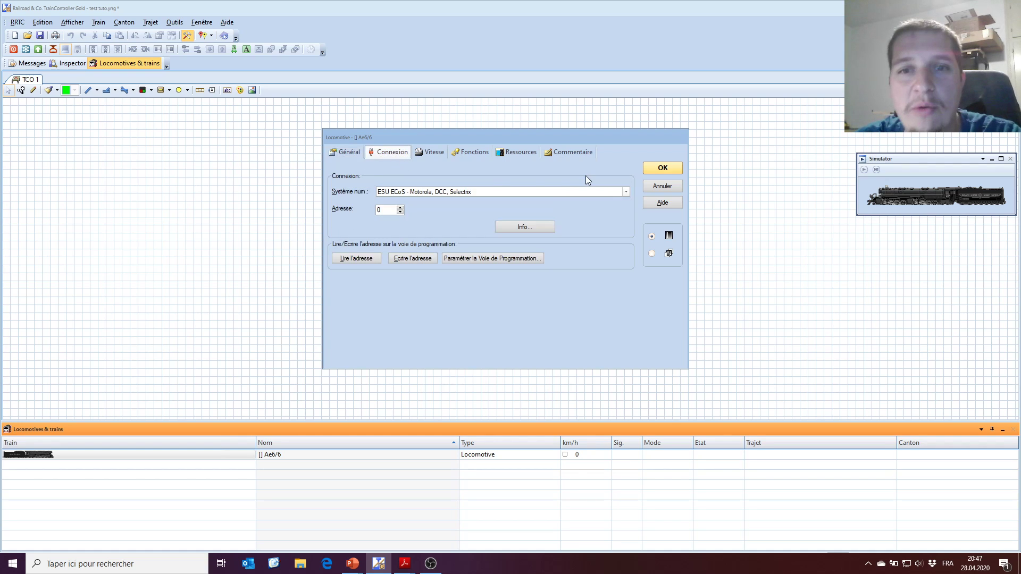
click(626, 192)
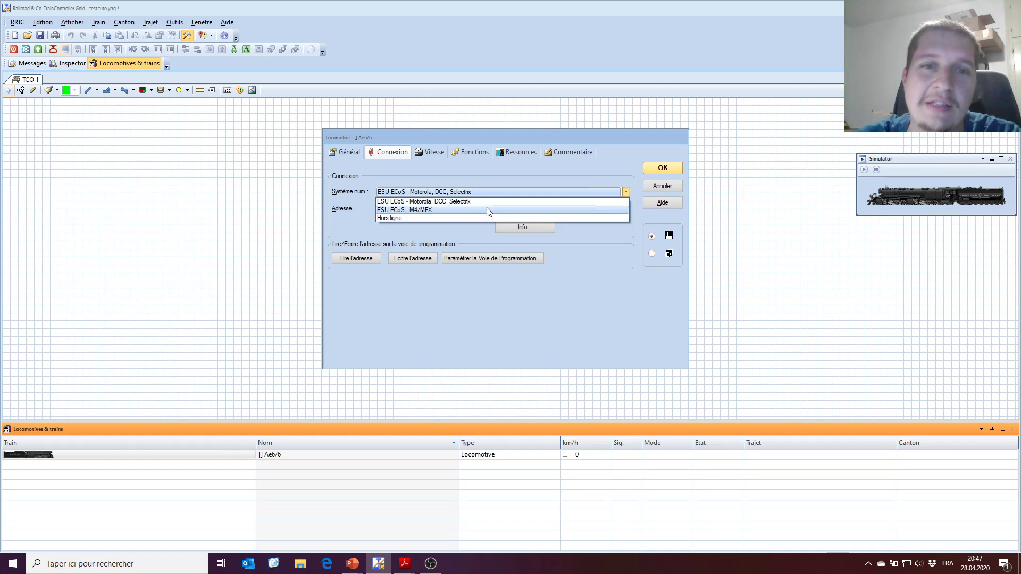
click(431, 202)
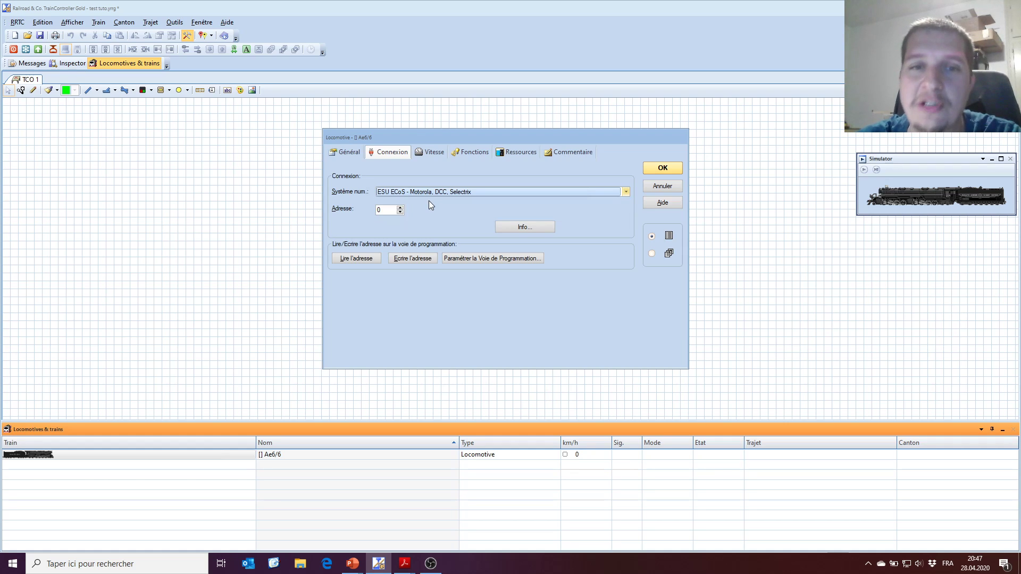
key(Tab)
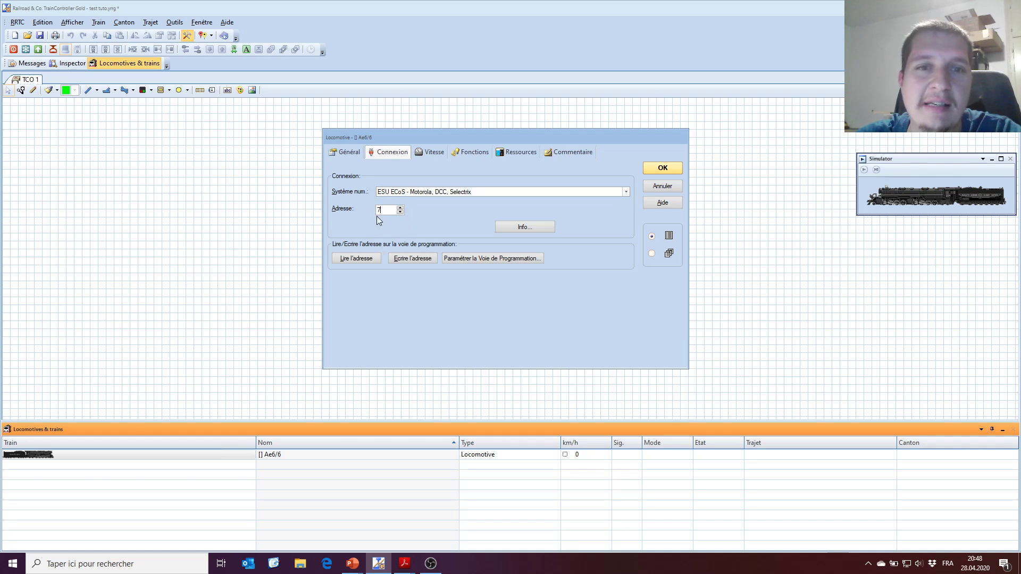
click(349, 152)
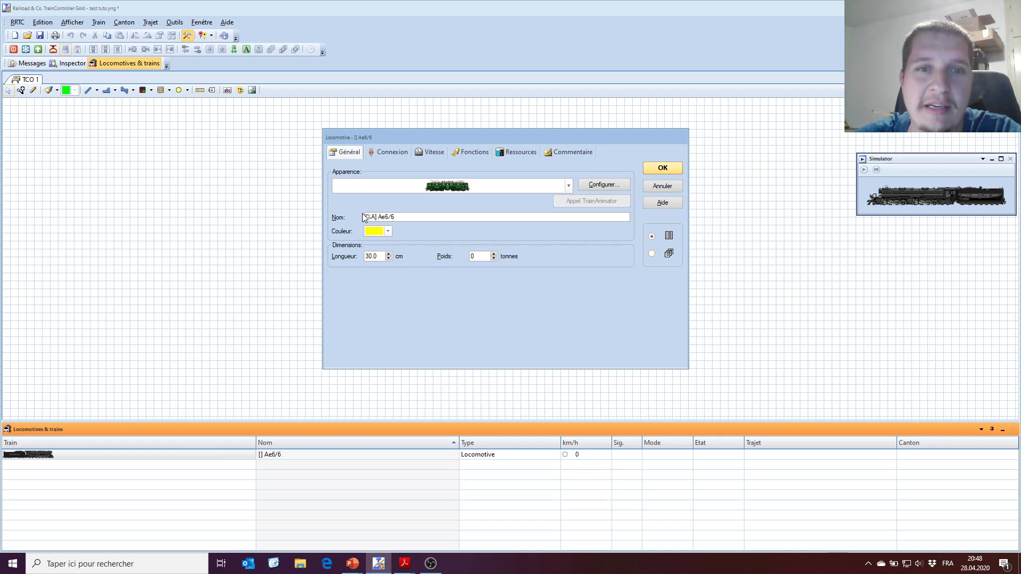
click(391, 153)
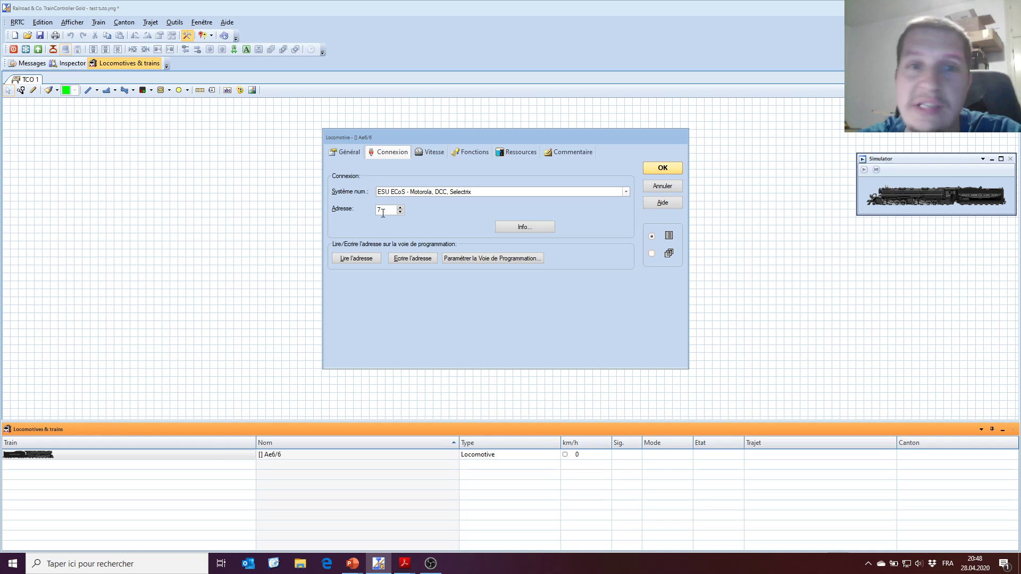
Set both the acceleration and deceleration inertia of the locomotive to 0%
click(430, 154)
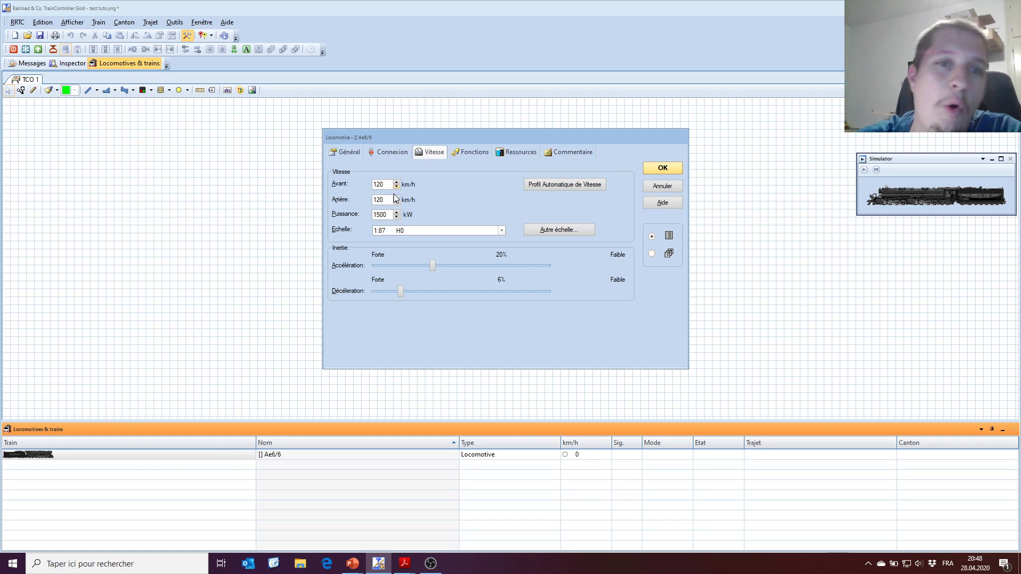
drag(386, 183, 376, 184)
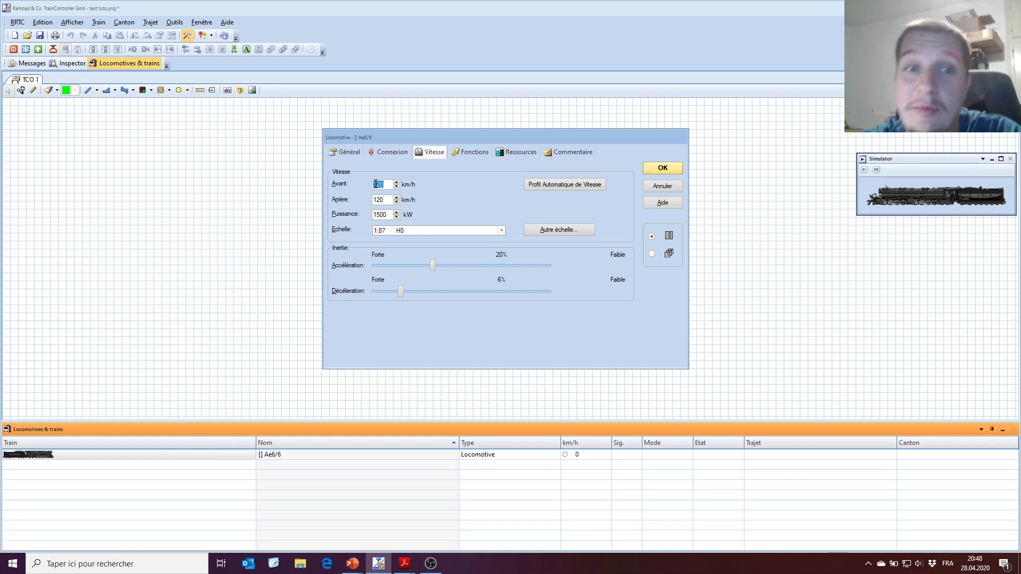
double_click(381, 214)
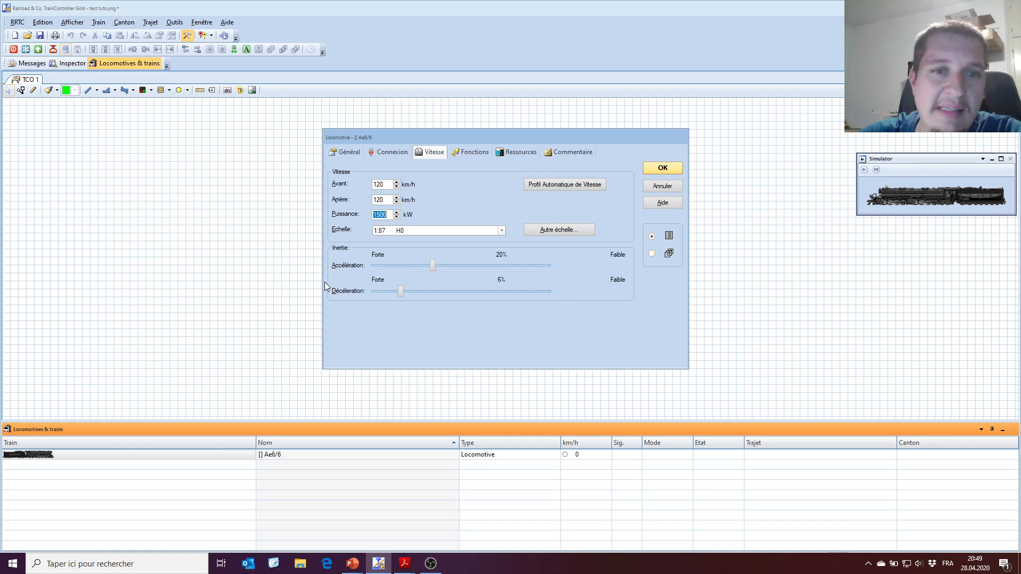
click(432, 266)
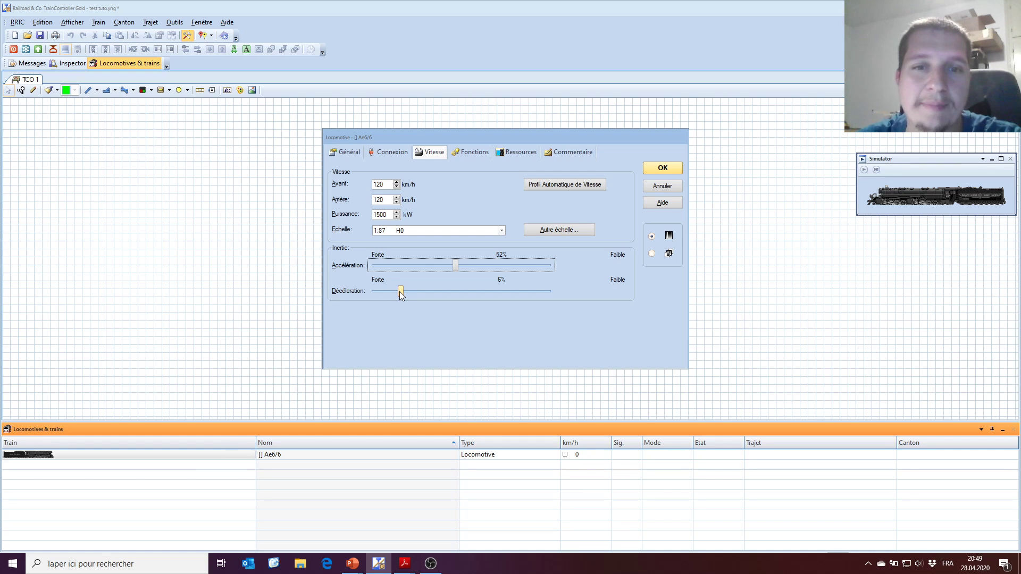
drag(400, 291, 376, 289)
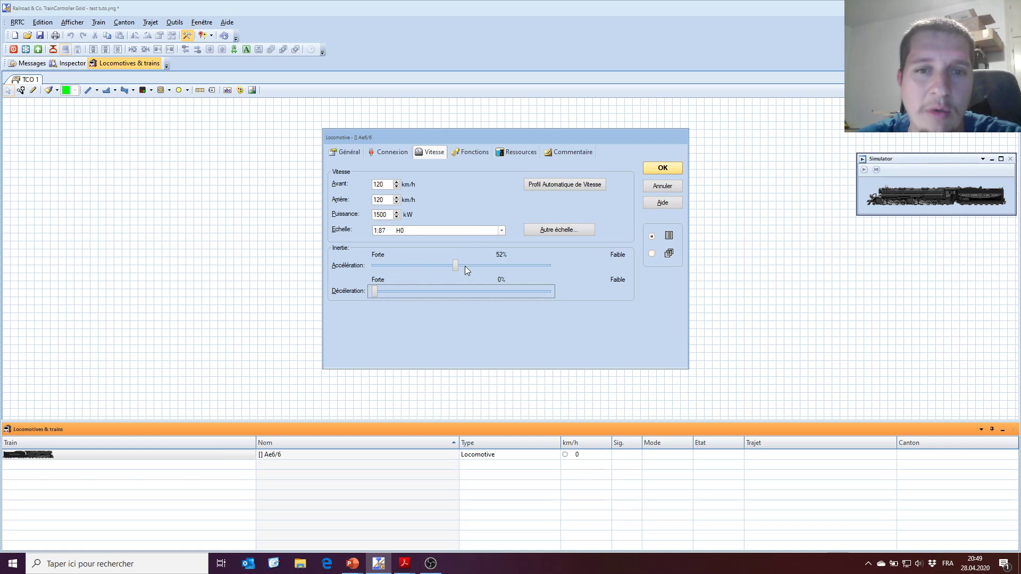
drag(457, 266, 336, 269)
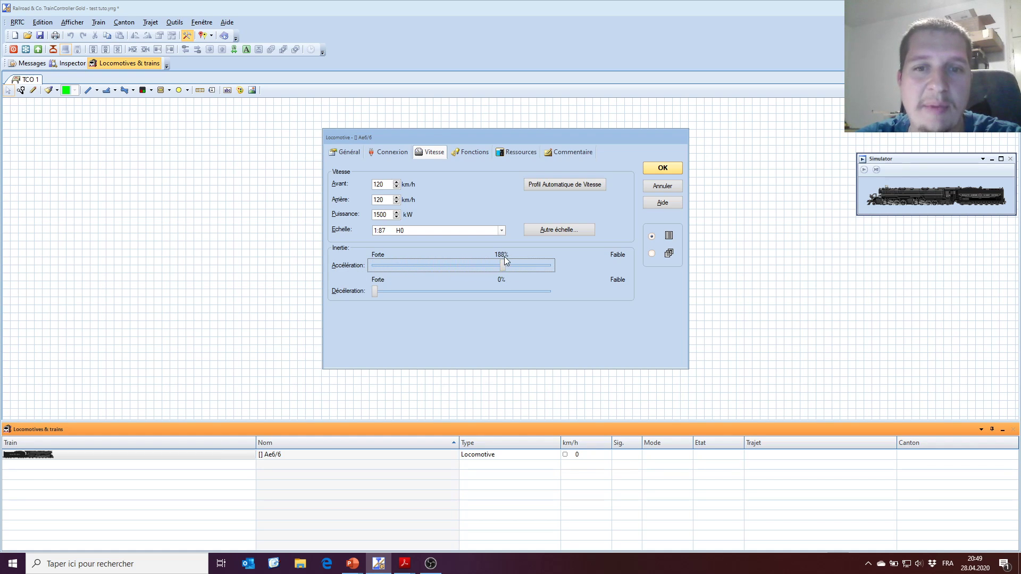
drag(504, 260, 384, 264)
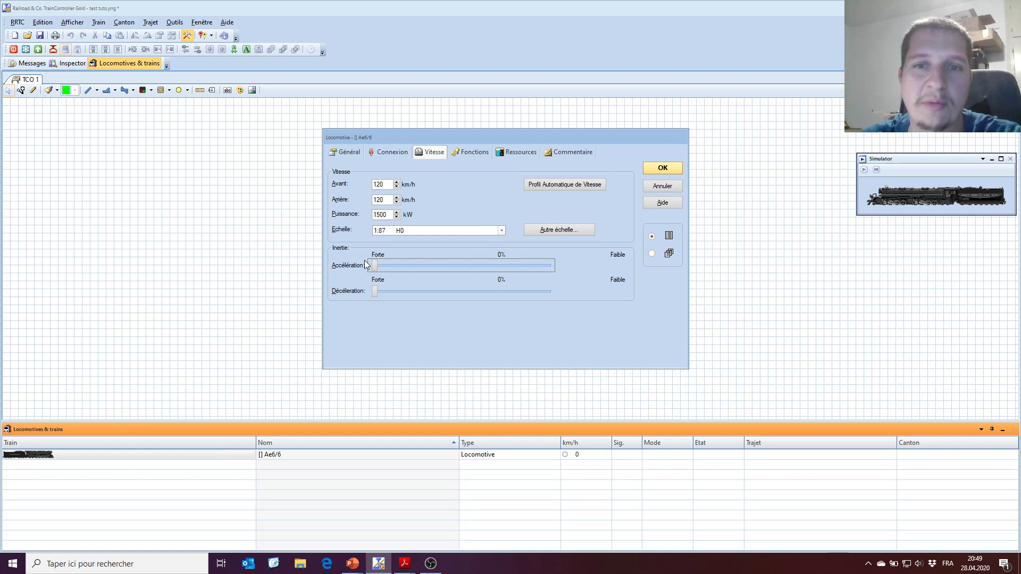
In the automatic speed profile, apply the current throttle value to the 40 km/h step and readjust that step to near mid-range
click(558, 182)
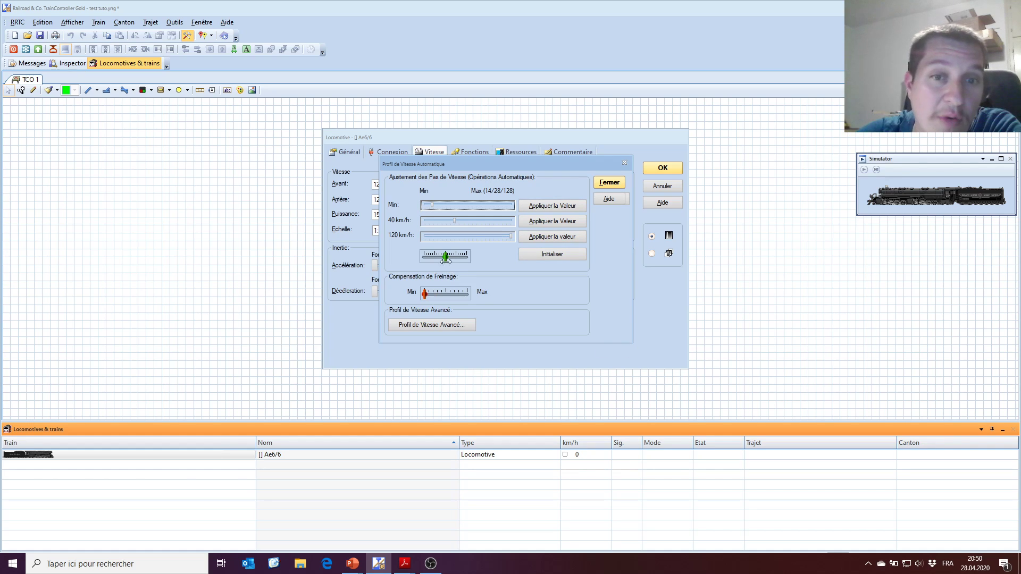
mouse_move(446, 256)
mouse_down()
mouse_move(435, 256)
mouse_move(455, 257)
mouse_move(445, 257)
mouse_up()
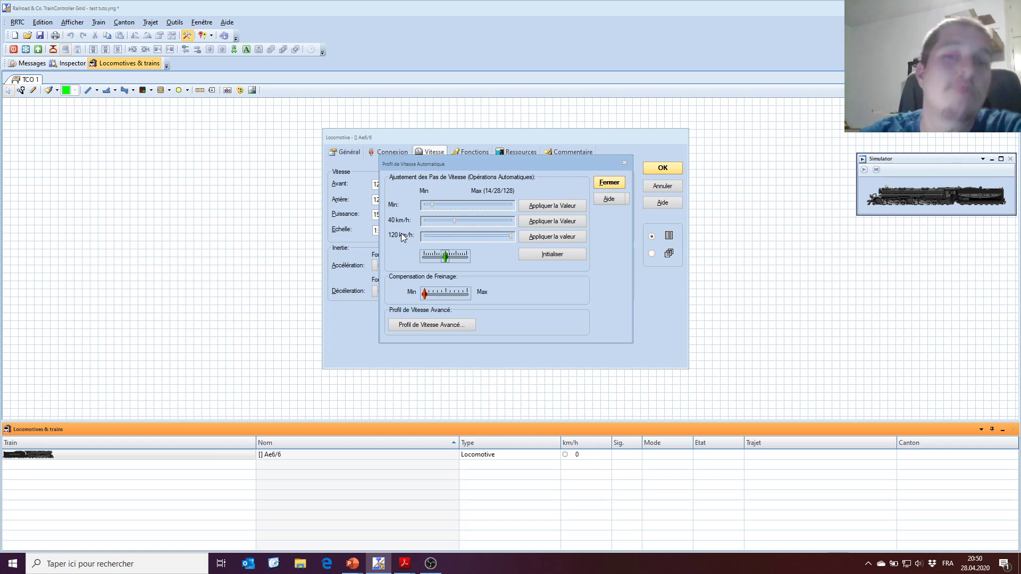
click(555, 222)
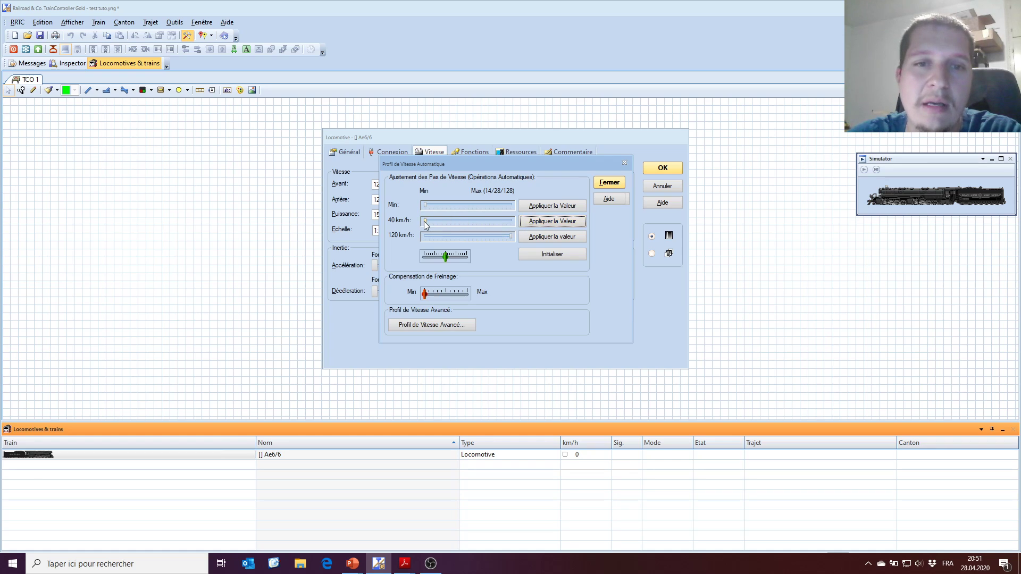
drag(425, 222, 464, 222)
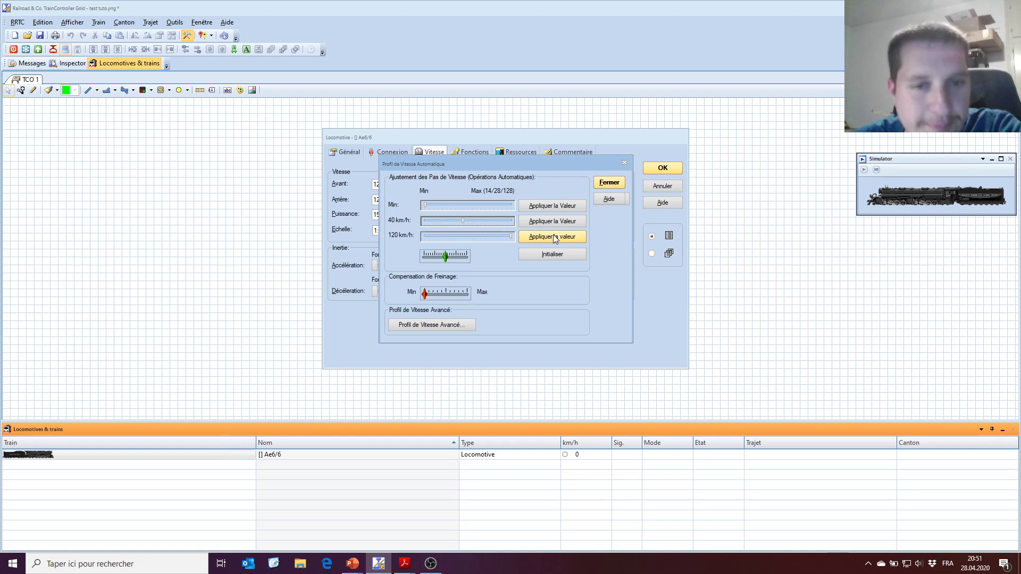
Open the locomotive's advanced speed profile, examine its threshold speed, speed curve and decoder settings, and accept it
click(471, 324)
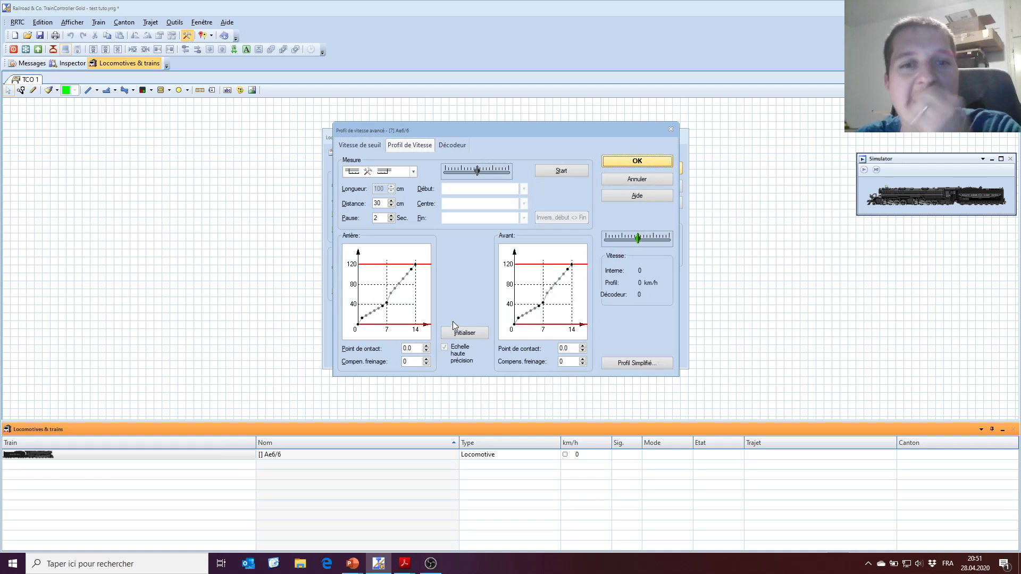
click(370, 148)
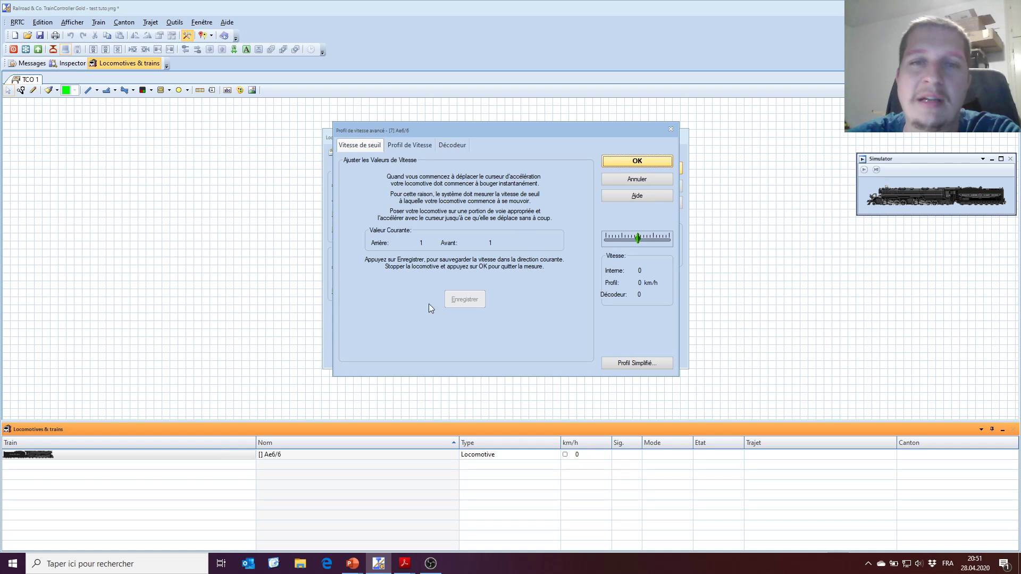
click(410, 145)
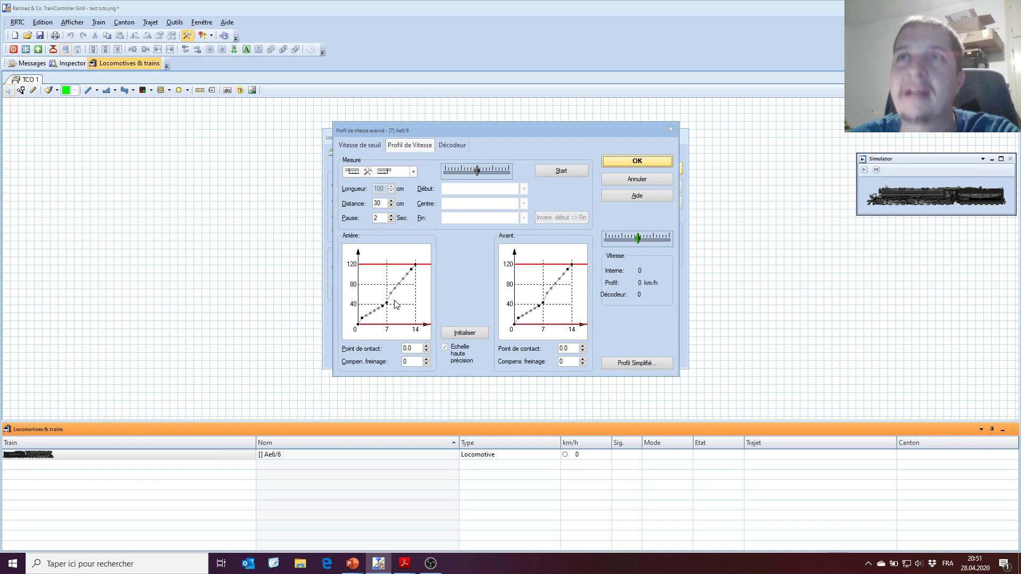
click(453, 147)
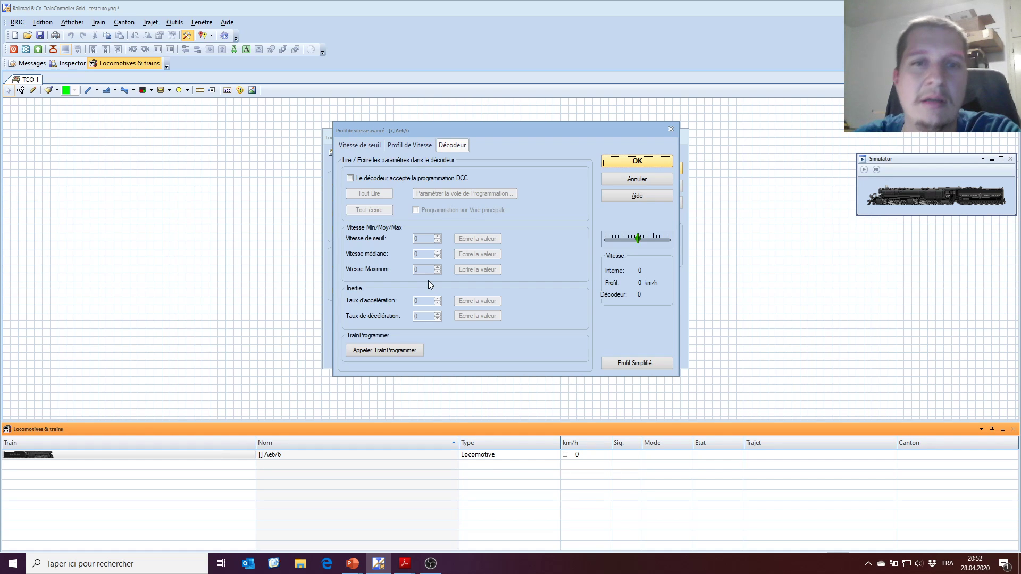
click(413, 145)
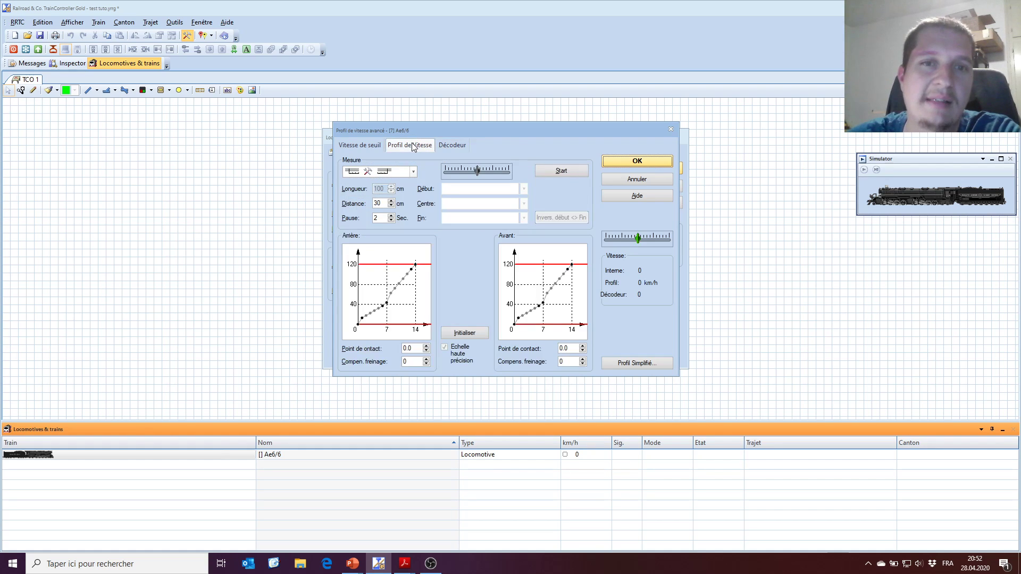
click(367, 146)
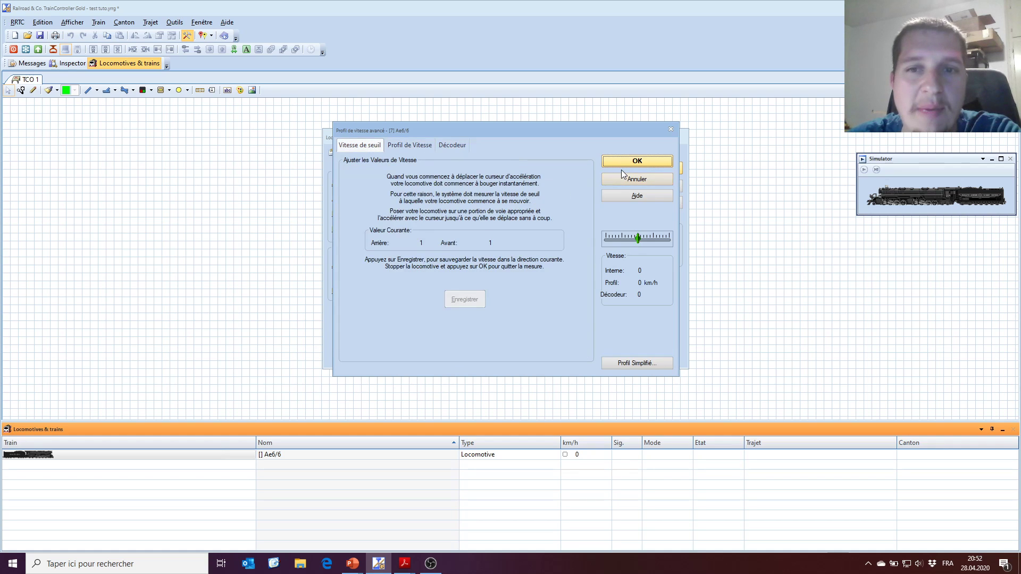
click(415, 148)
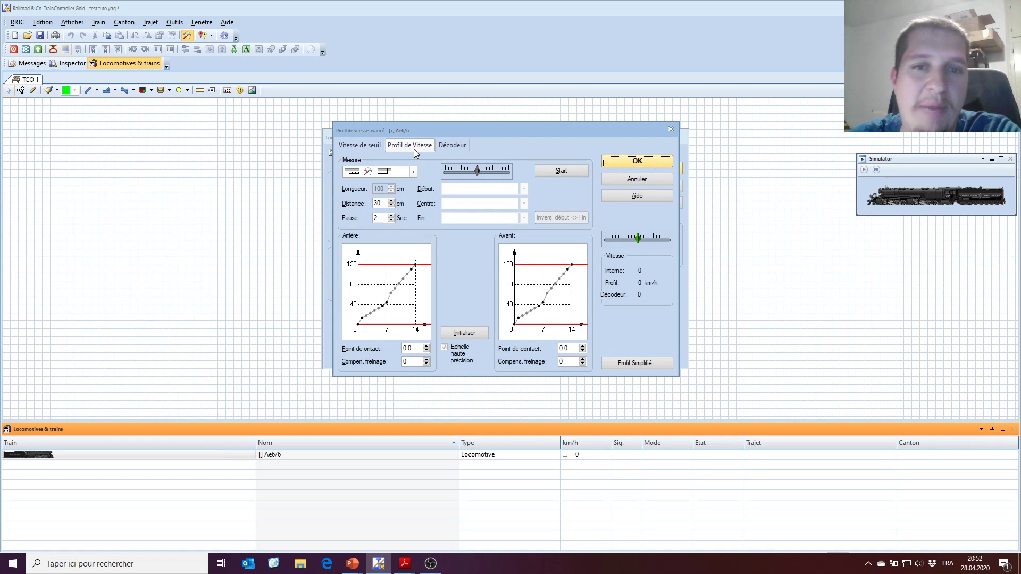
click(633, 160)
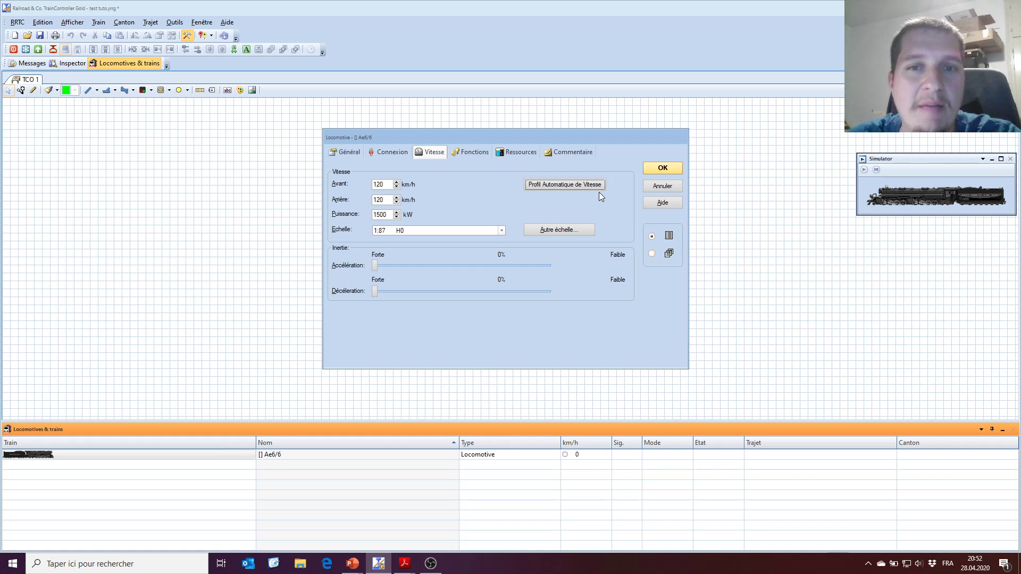
Recheck the advanced speed profile without changing it and save the locomotive's properties
click(550, 183)
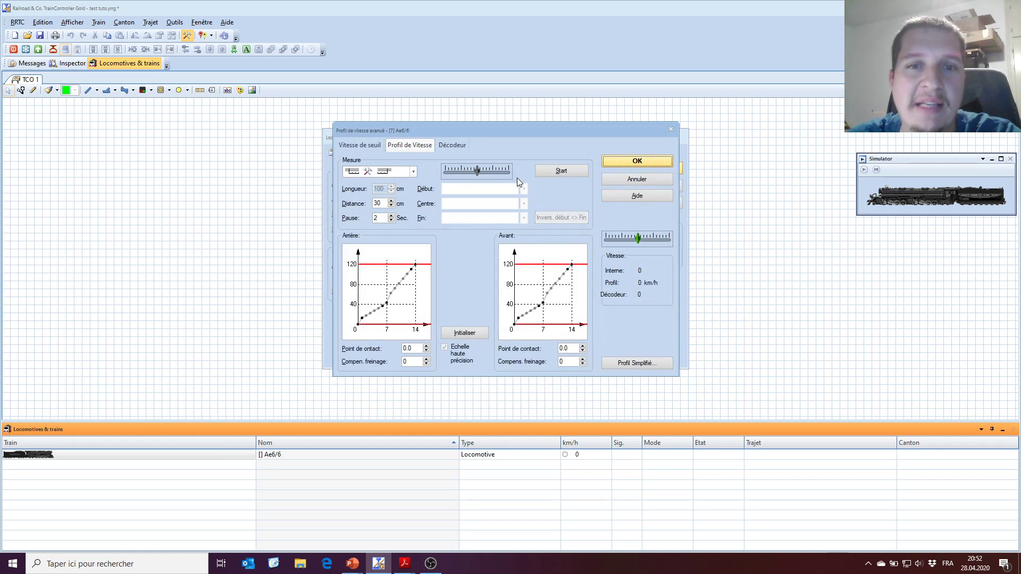
click(625, 180)
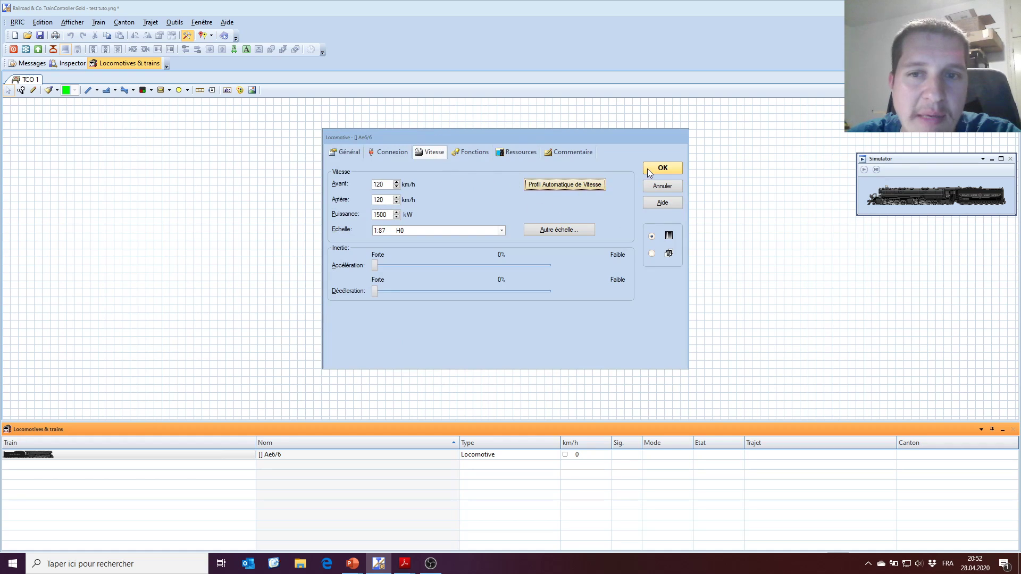
click(662, 168)
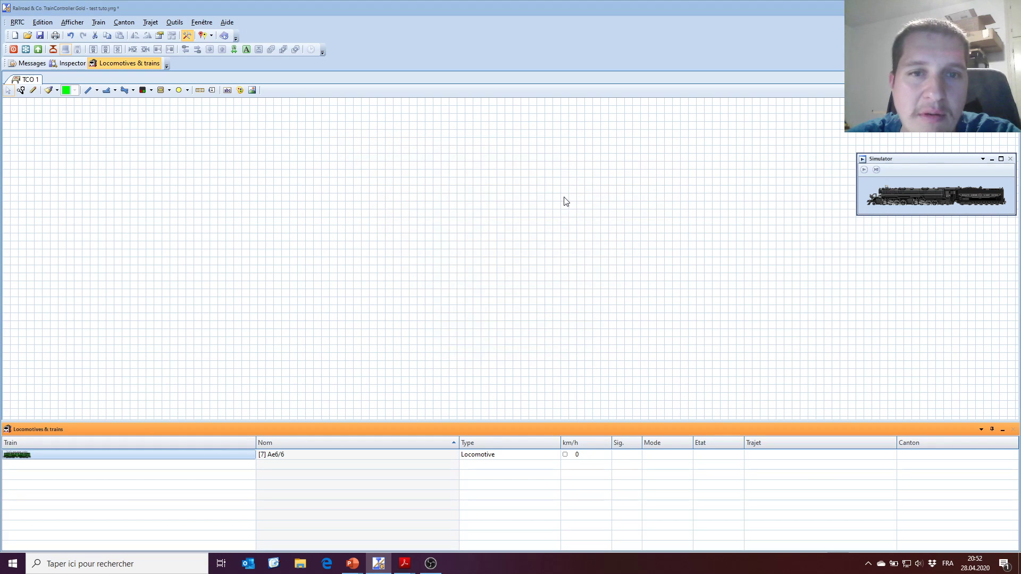
Reopen the Ae6/6 locomotive's speed settings, switch its profile back to the simplified form while saving all entered parameters, and close the profile
double_click(99, 454)
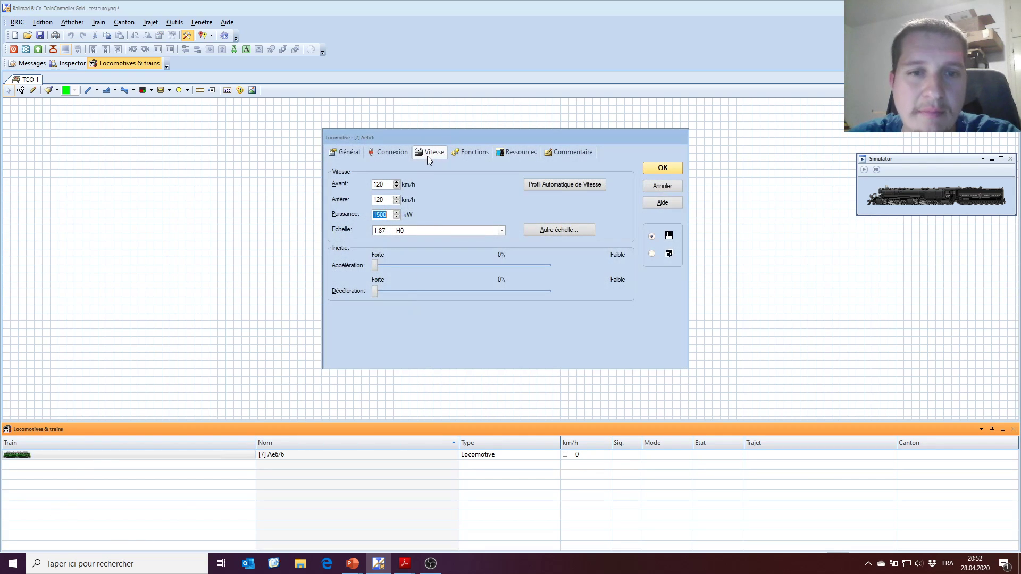
click(556, 185)
click(620, 180)
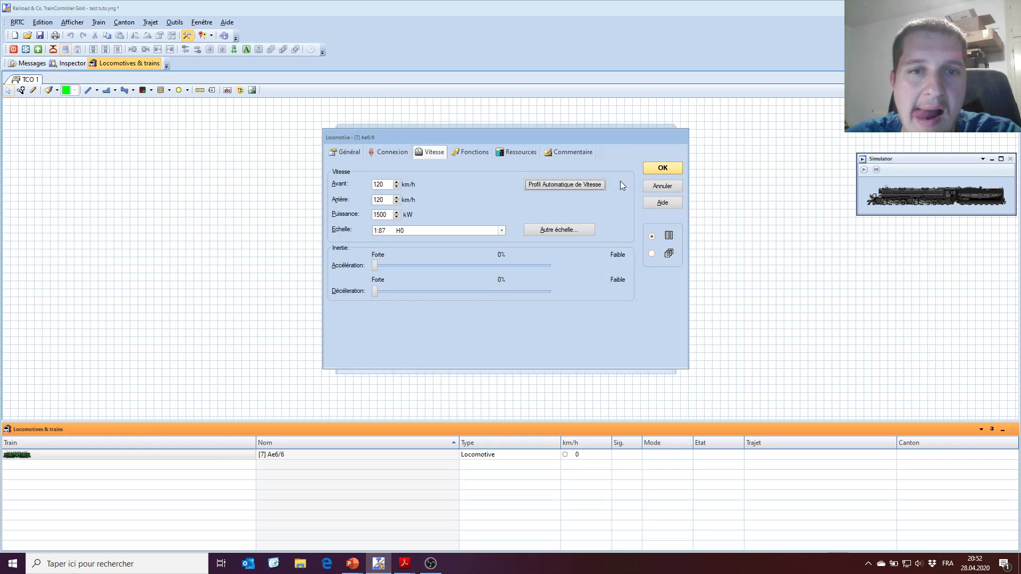
click(555, 187)
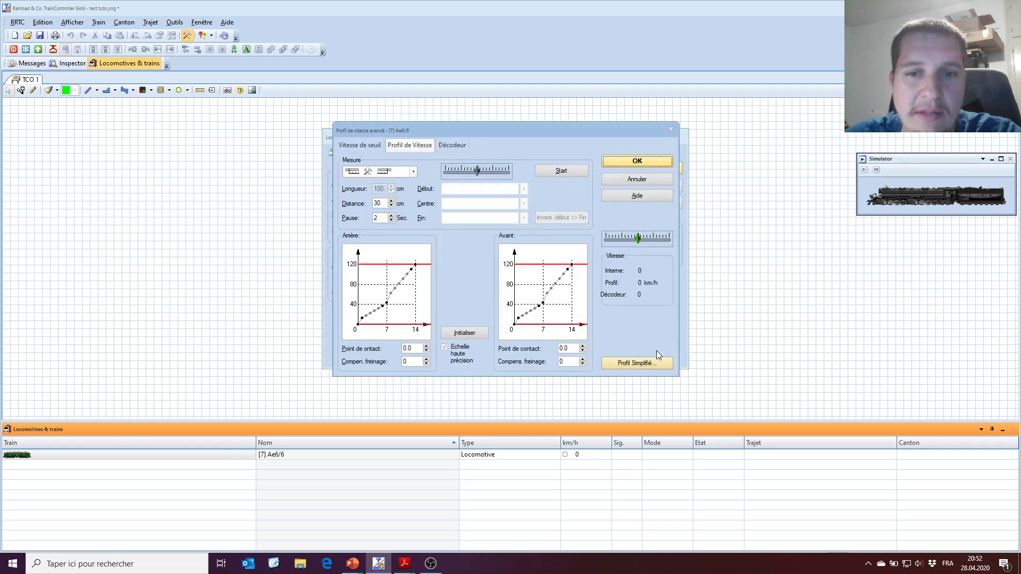
click(650, 365)
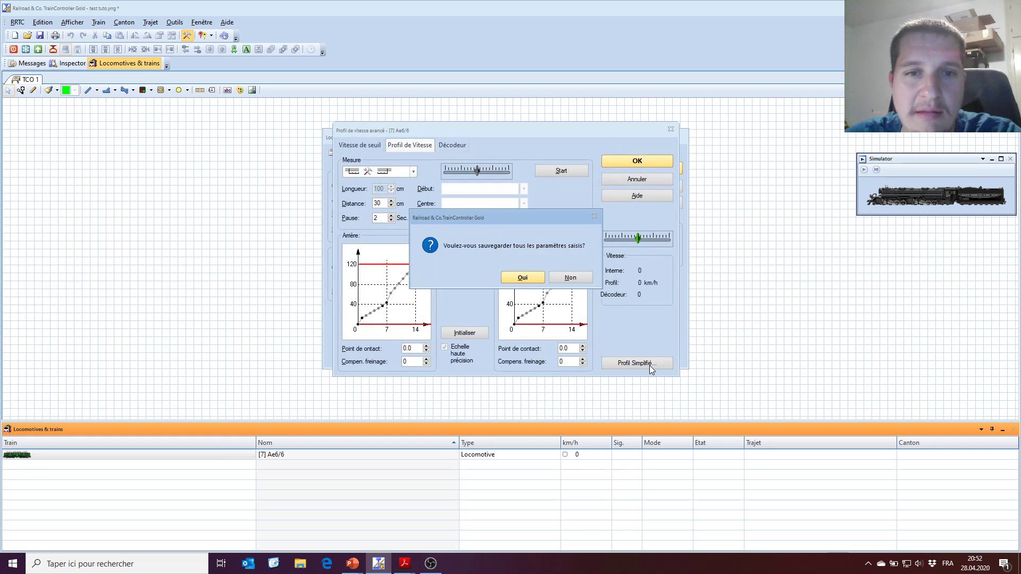
click(531, 276)
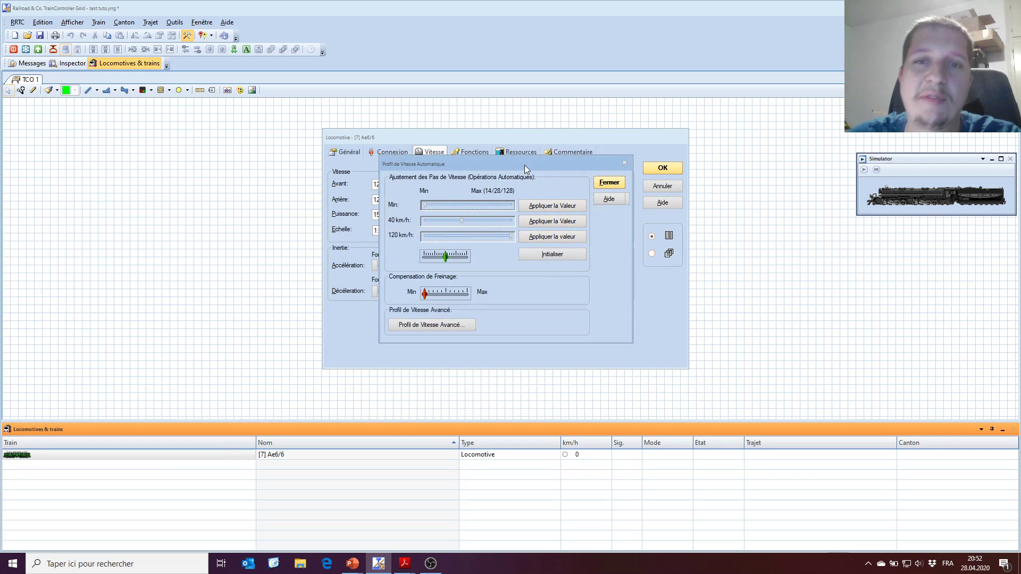
drag(524, 165, 535, 167)
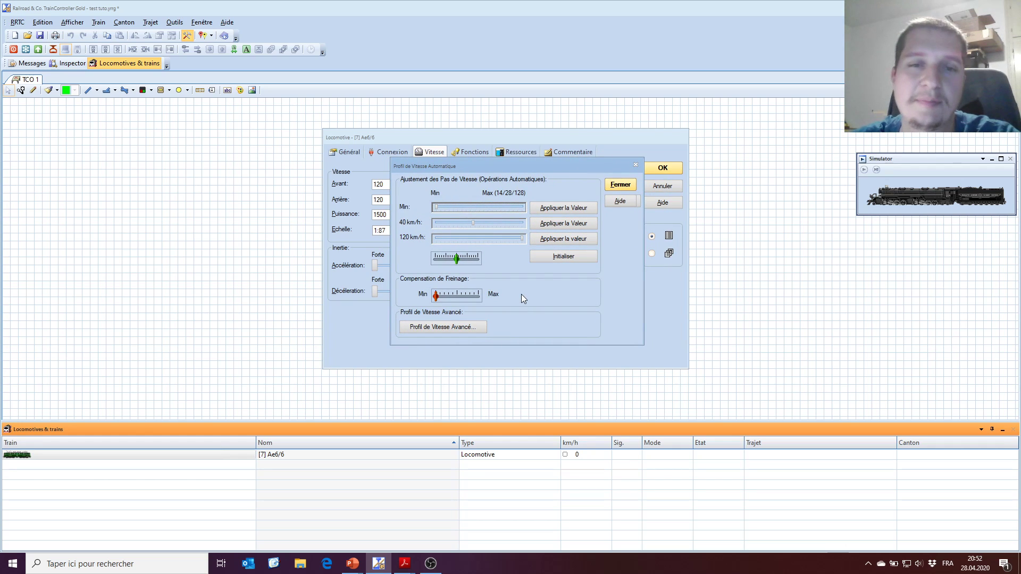
click(616, 186)
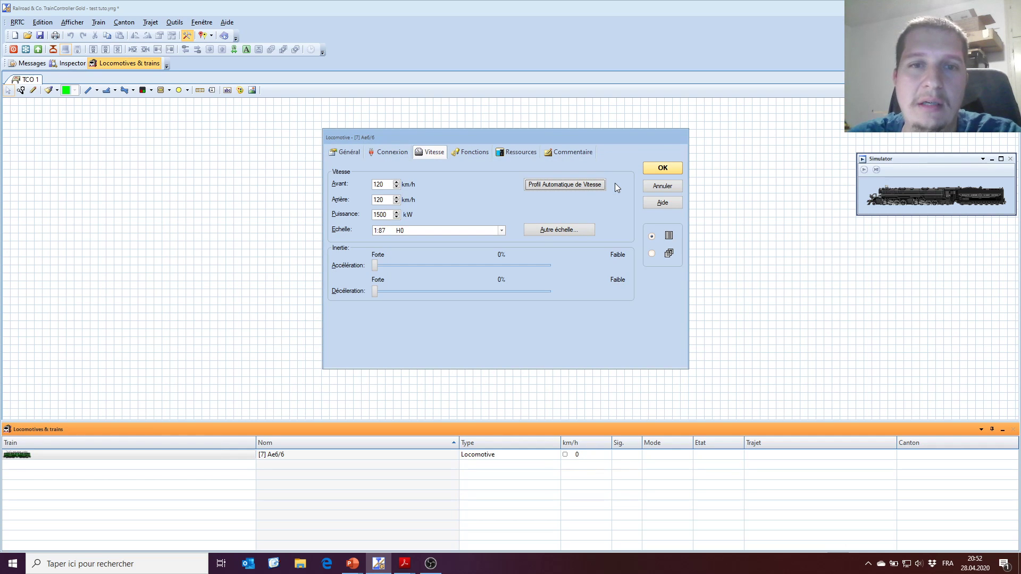
Add a "Feu" function to the locomotive on decoder output L/F0 as an on/off switch
click(464, 153)
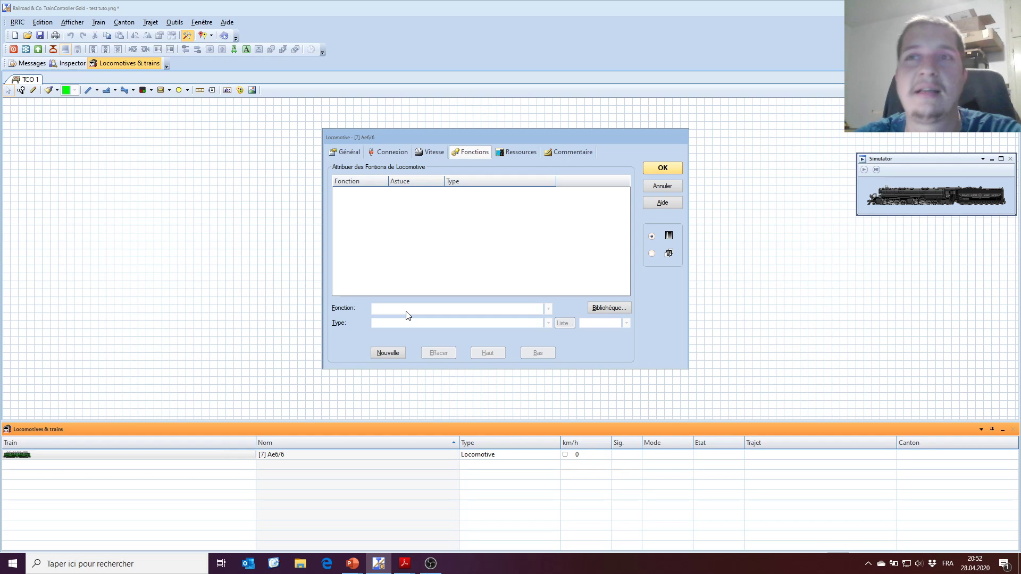
click(391, 352)
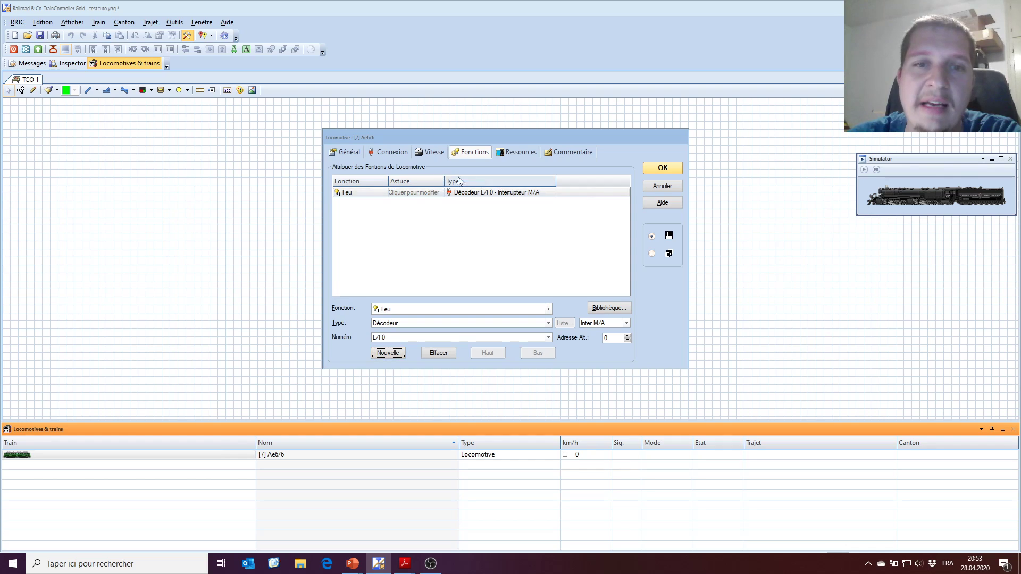
click(356, 194)
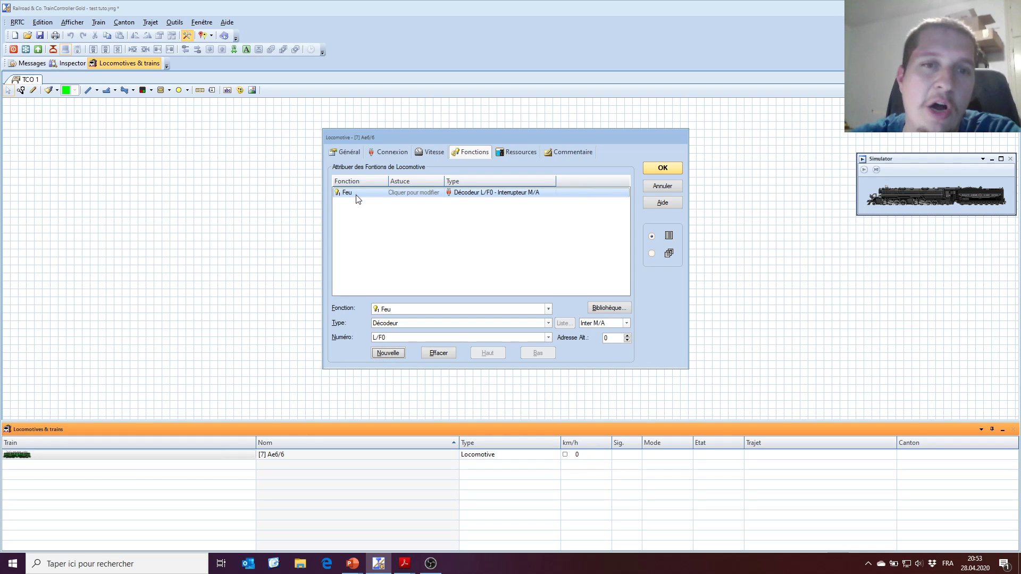
click(500, 191)
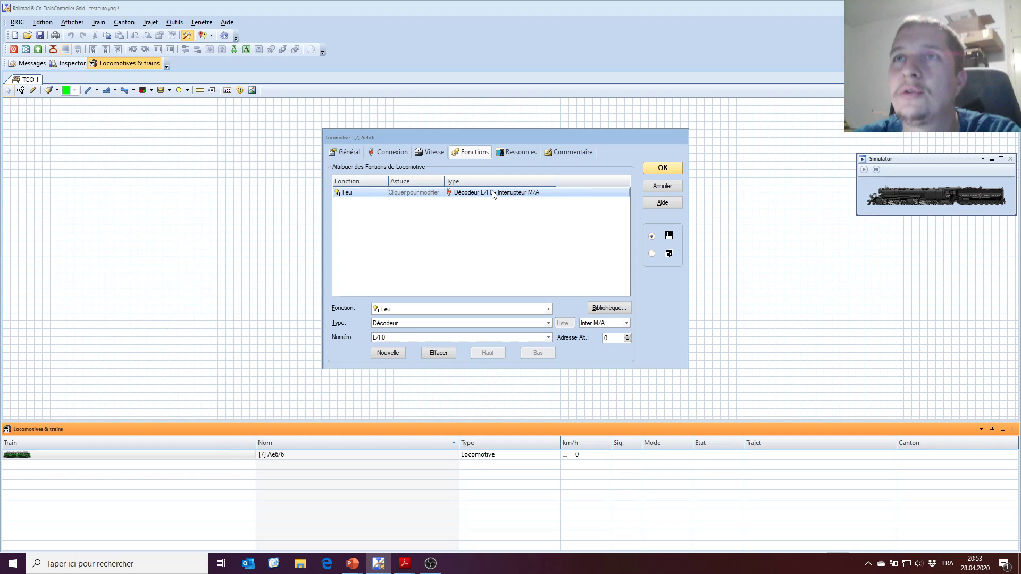
Add a second locomotive function, "Son 1", and assign it to decoder number F1
click(386, 351)
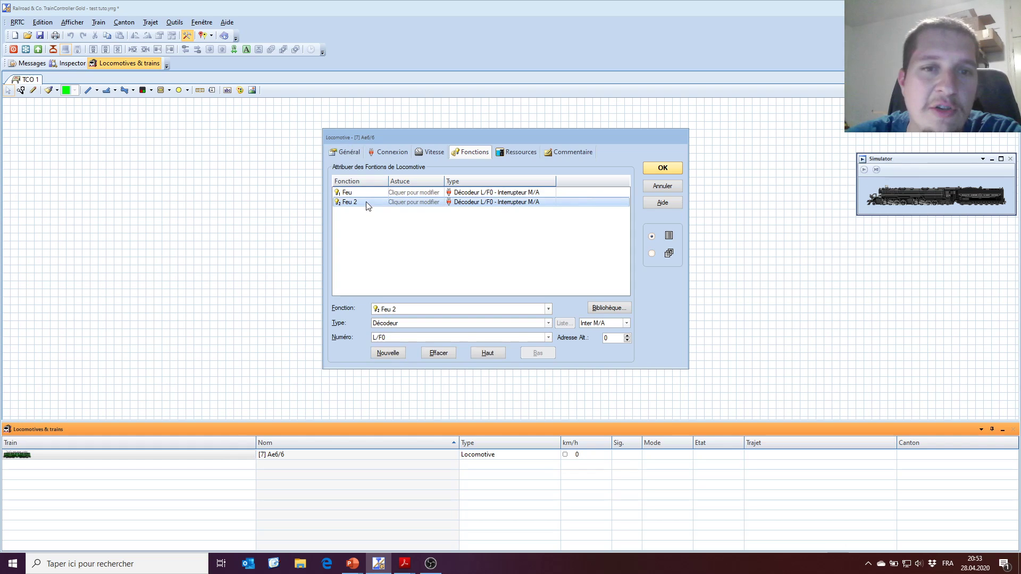
click(548, 308)
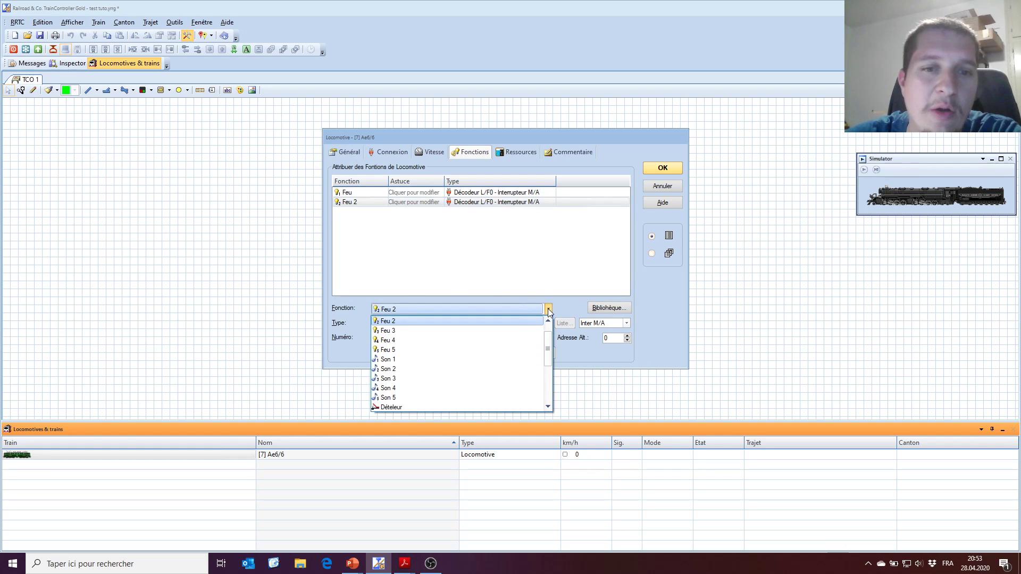
click(449, 360)
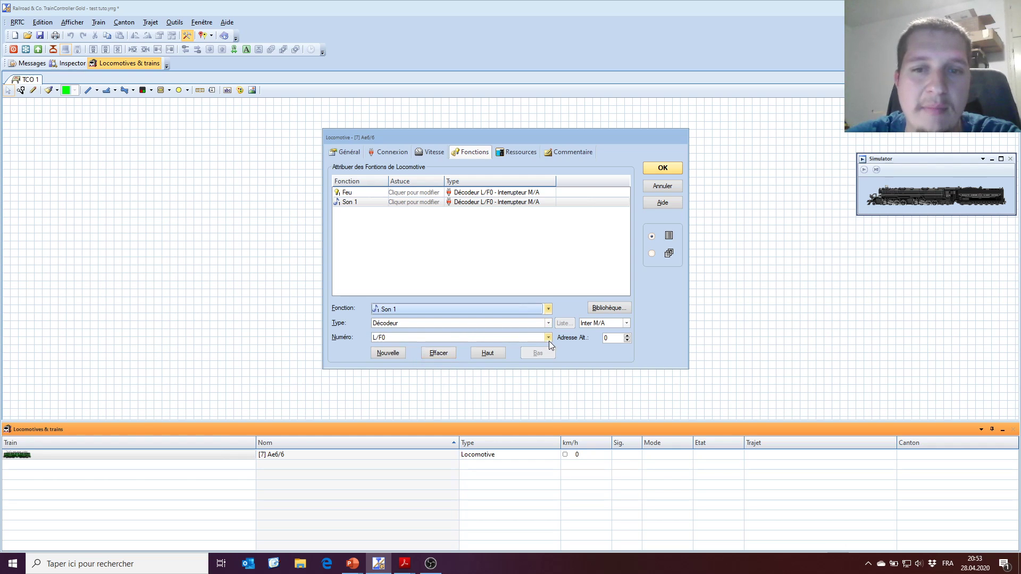
click(548, 338)
click(442, 357)
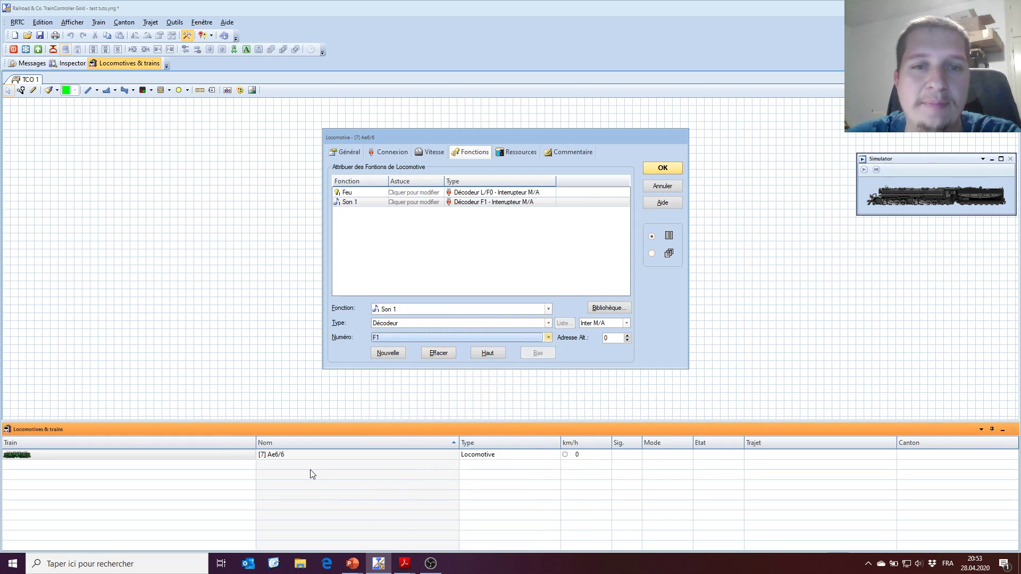
Add a third locomotive function, "Sifflet", and assign it to decoder number F3
click(395, 354)
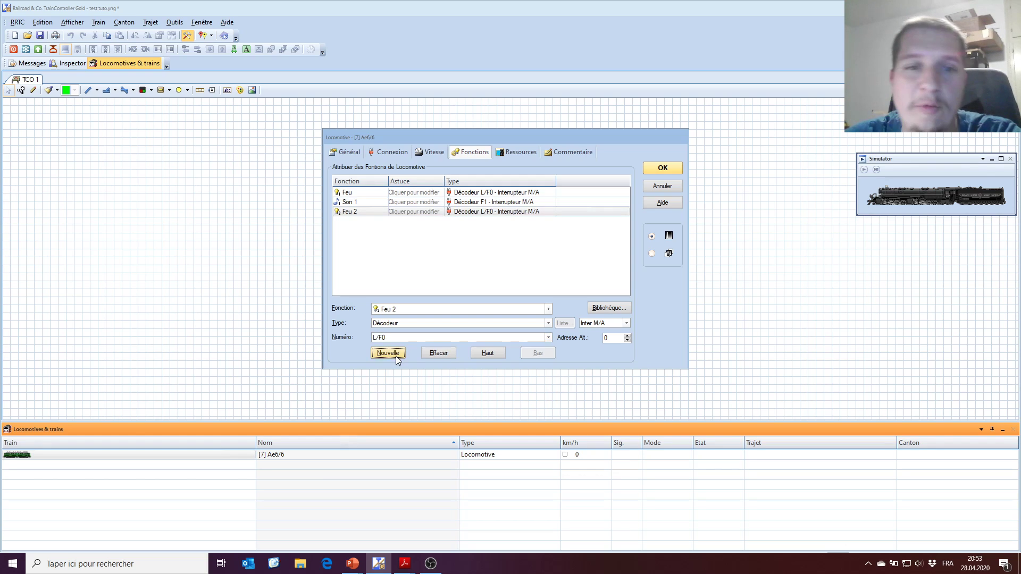
click(548, 310)
scroll(475, 381, down, 2)
scroll(475, 381, up, 1)
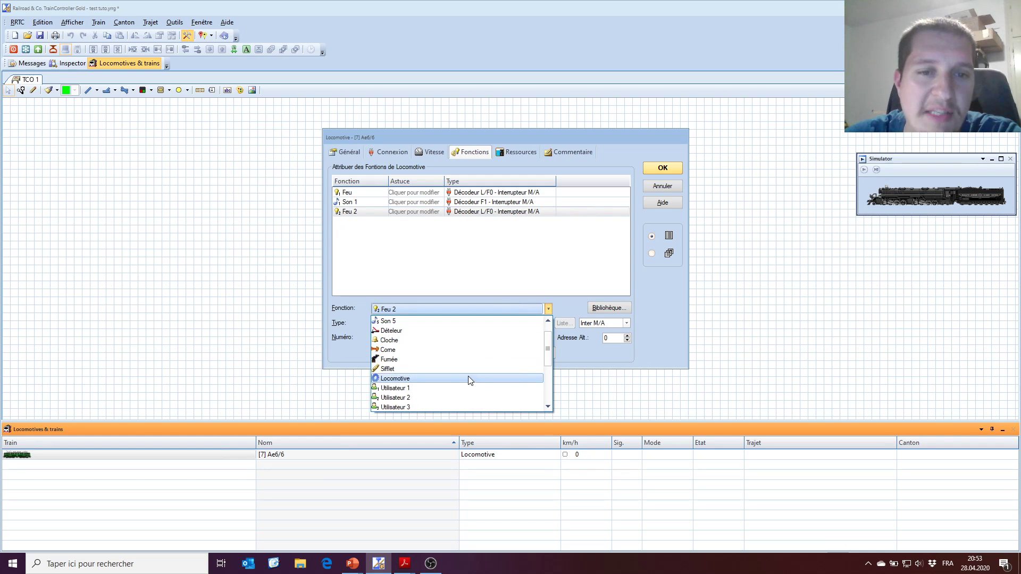
click(452, 366)
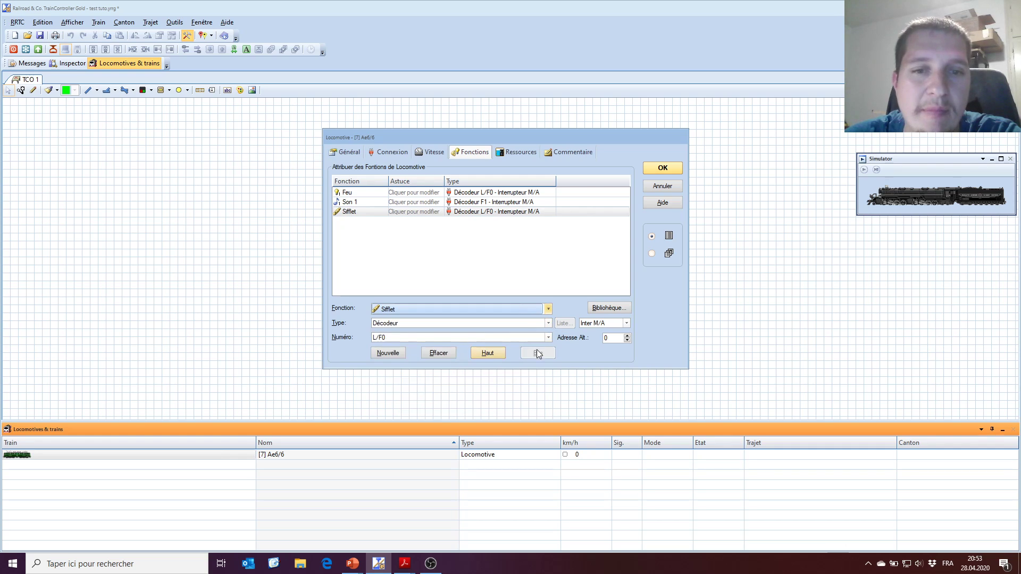
click(546, 338)
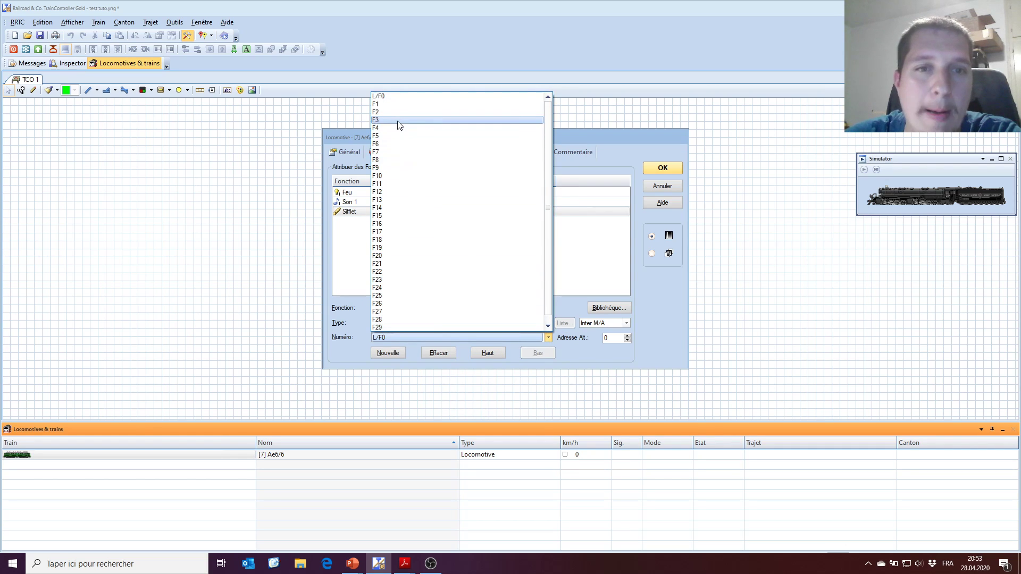
click(399, 121)
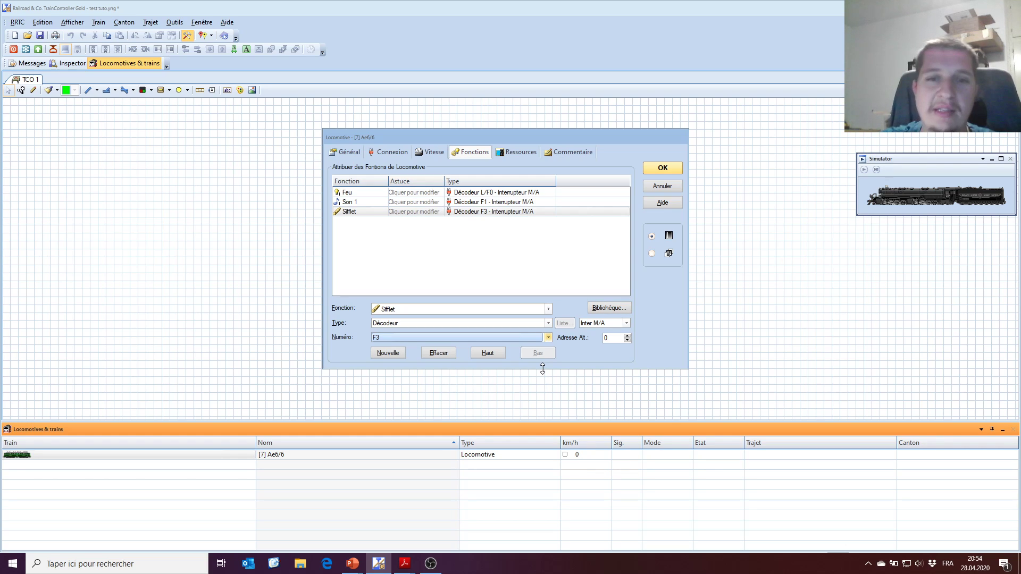
Examine the available functions, types, decoder numbers and switch modes for the Sifflet function without changing them
click(548, 309)
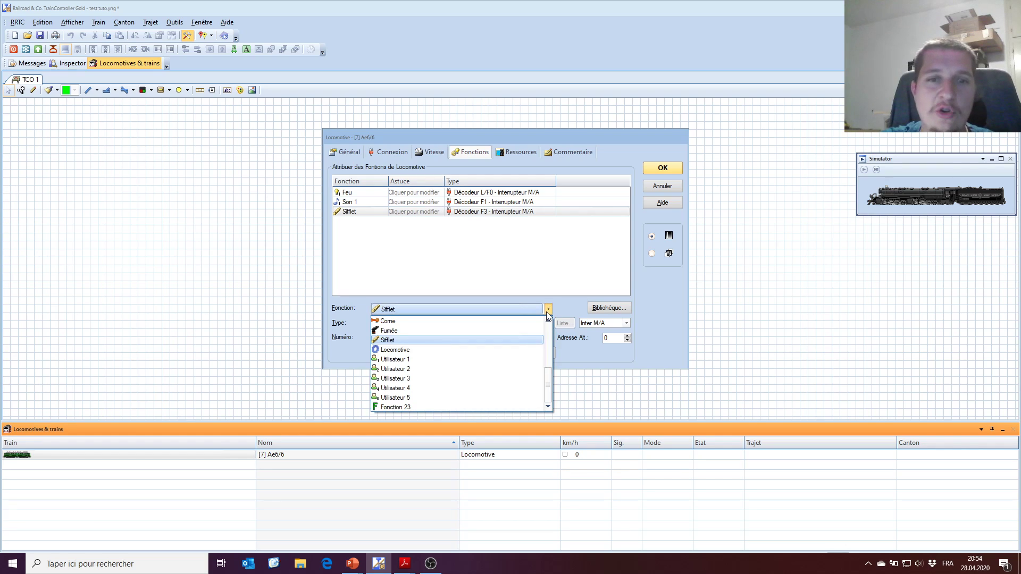
click(548, 312)
click(548, 323)
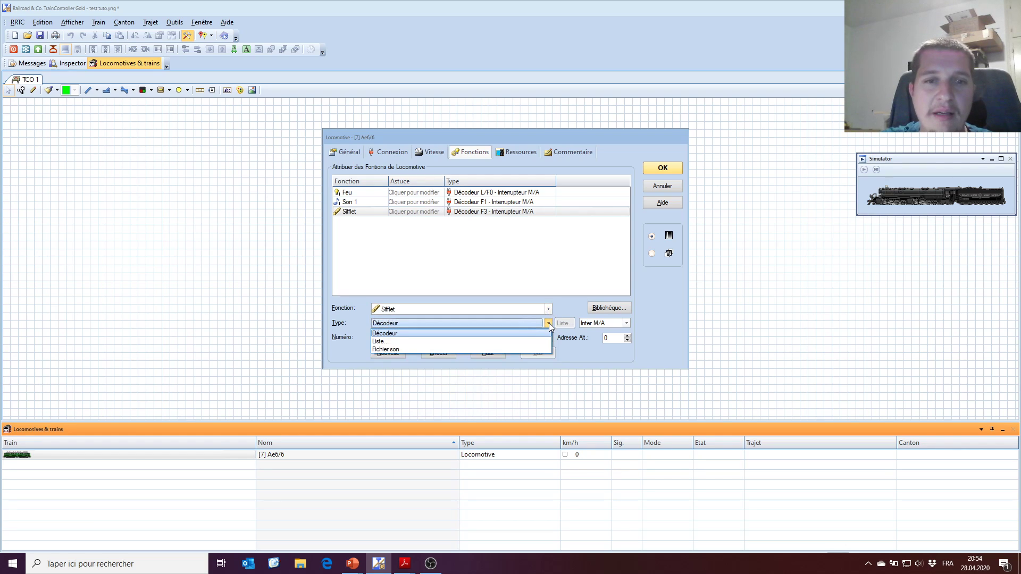
click(548, 323)
click(548, 323)
click(548, 324)
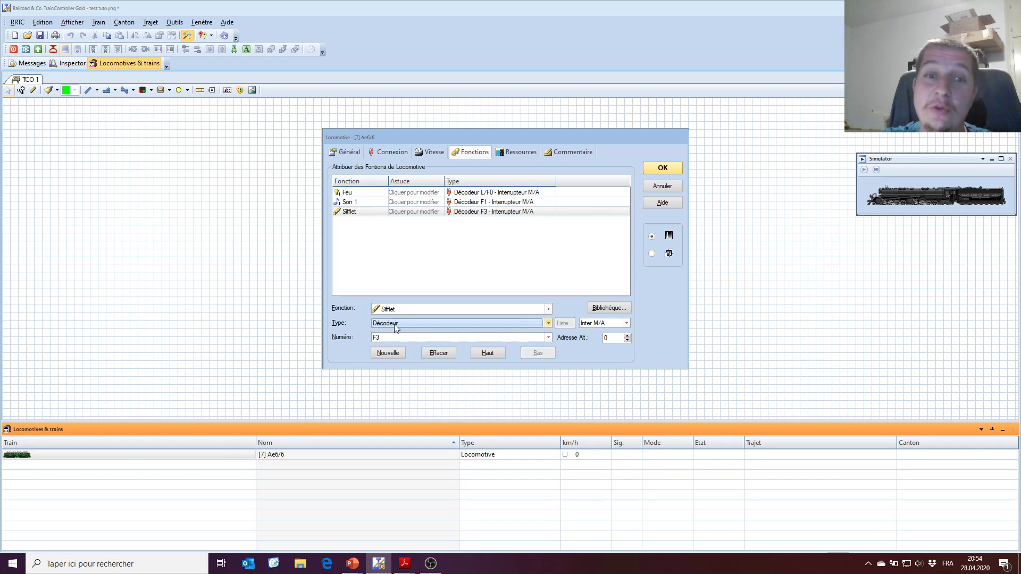
click(548, 337)
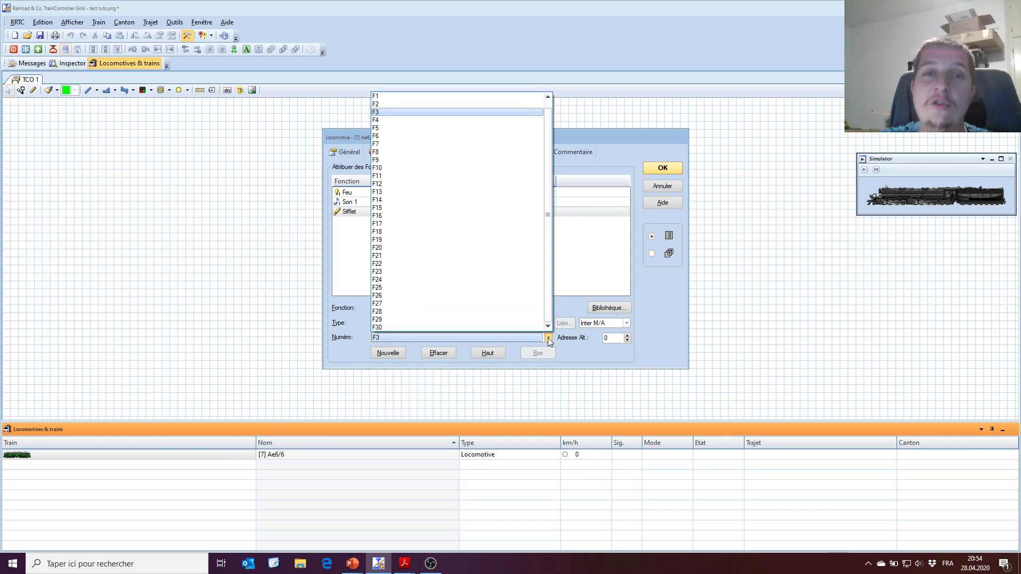
click(548, 338)
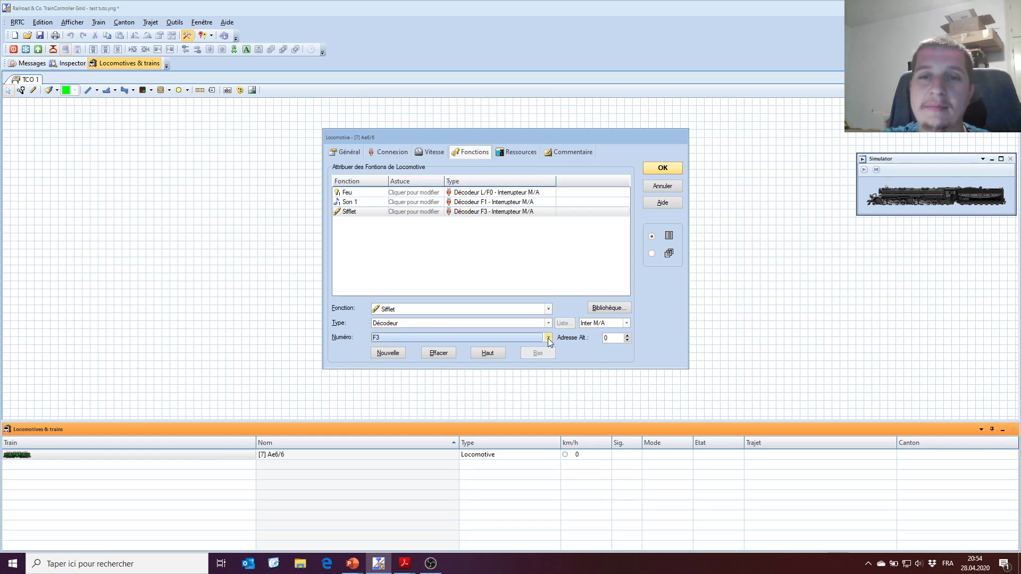
click(628, 323)
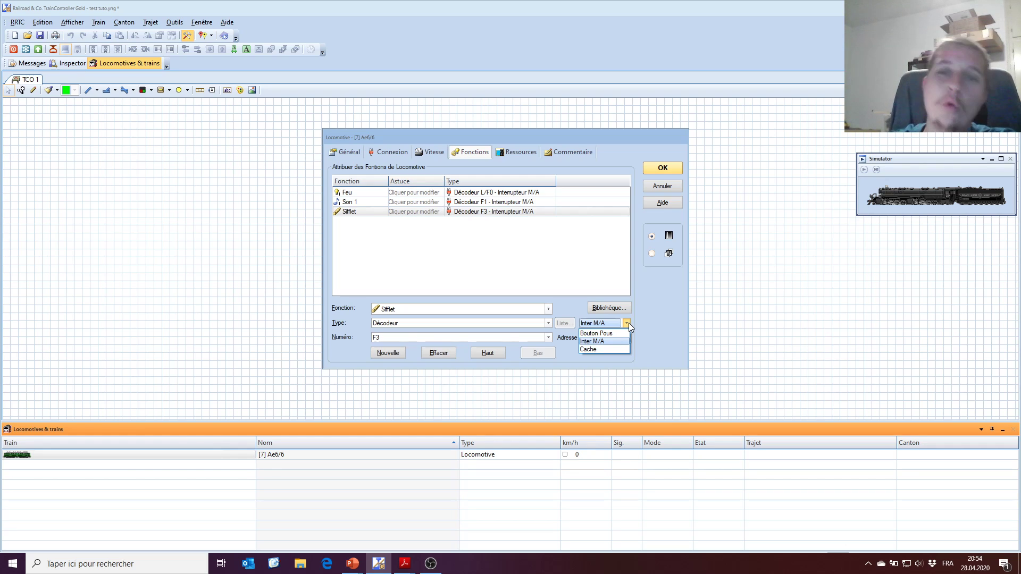
click(547, 261)
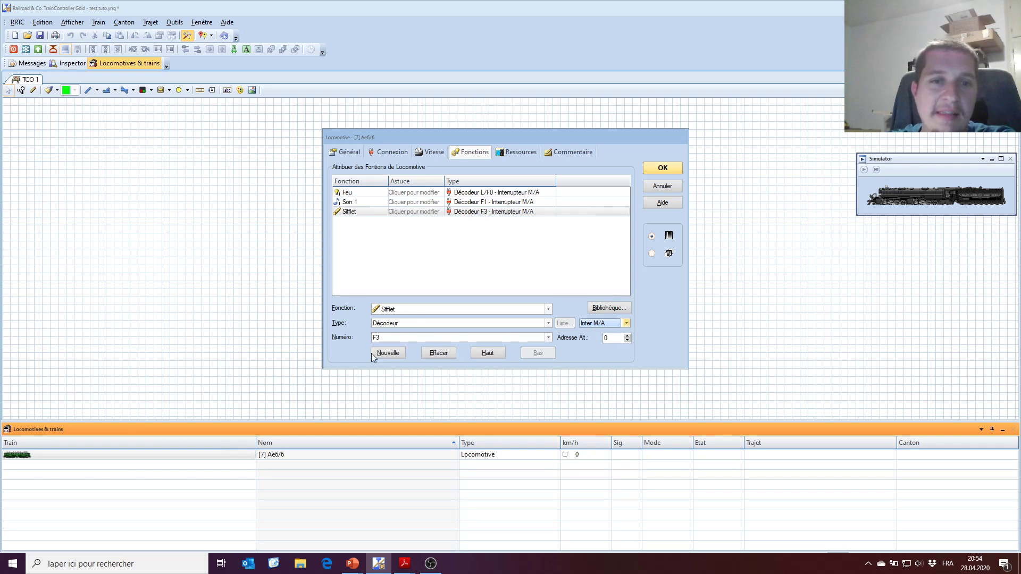
Add a fourth locomotive function and set it to "Son 2"
click(388, 352)
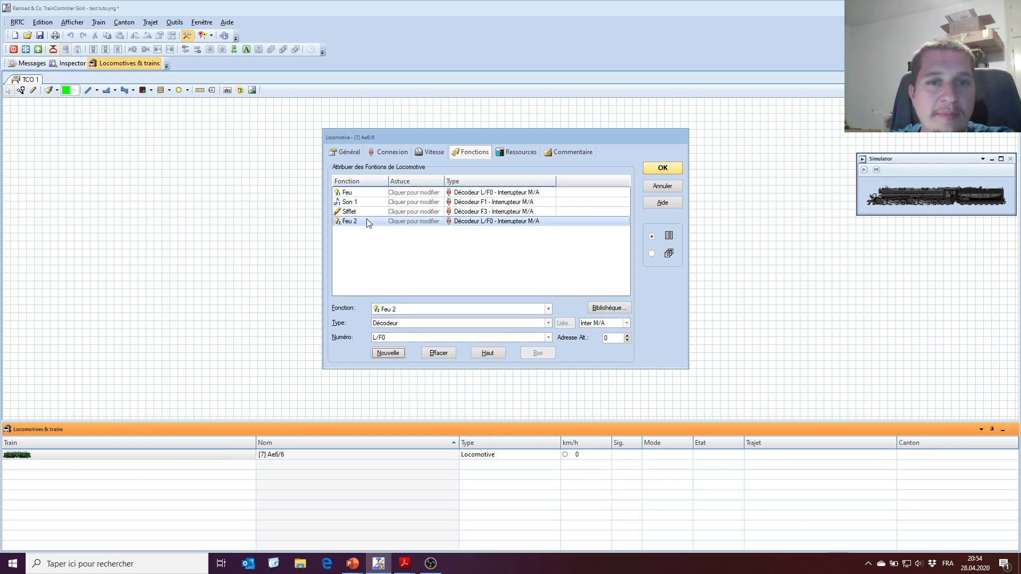
click(548, 309)
scroll(497, 337, down, 3)
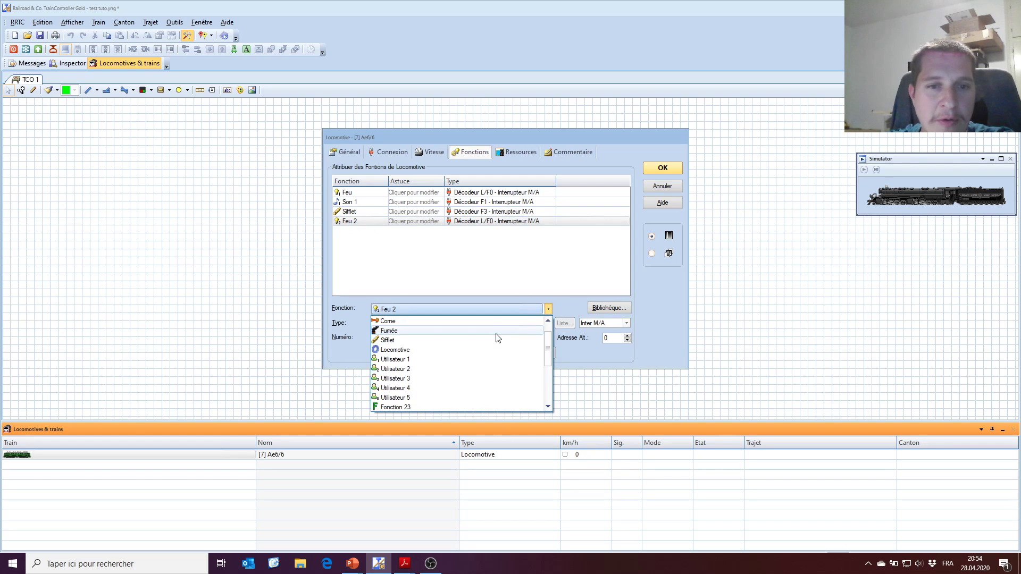
scroll(497, 338, up, 1)
scroll(489, 343, up, 2)
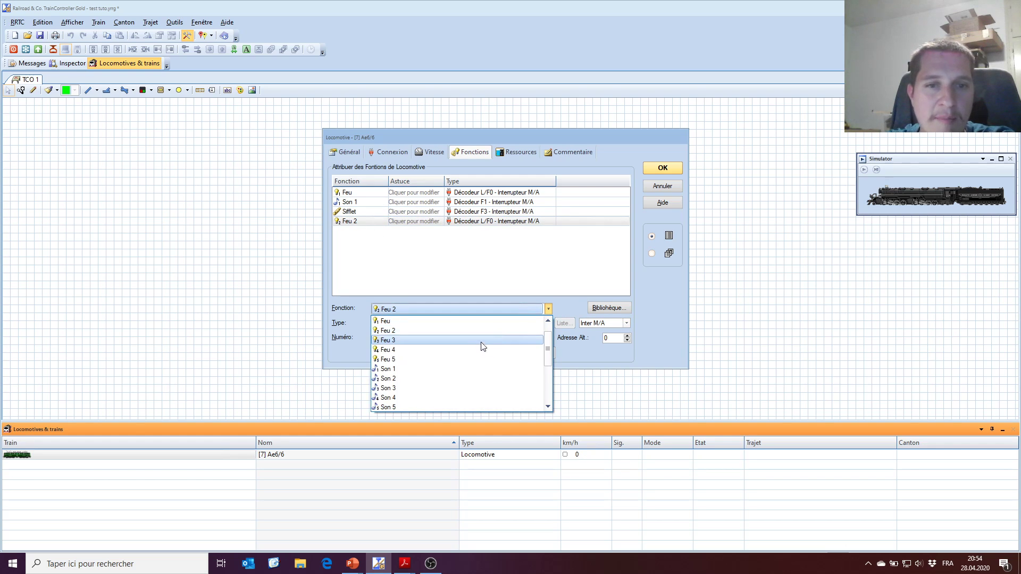
click(433, 383)
Assign the "Son 2" function to decoder number F7 and set its switch mode to Cache
click(548, 323)
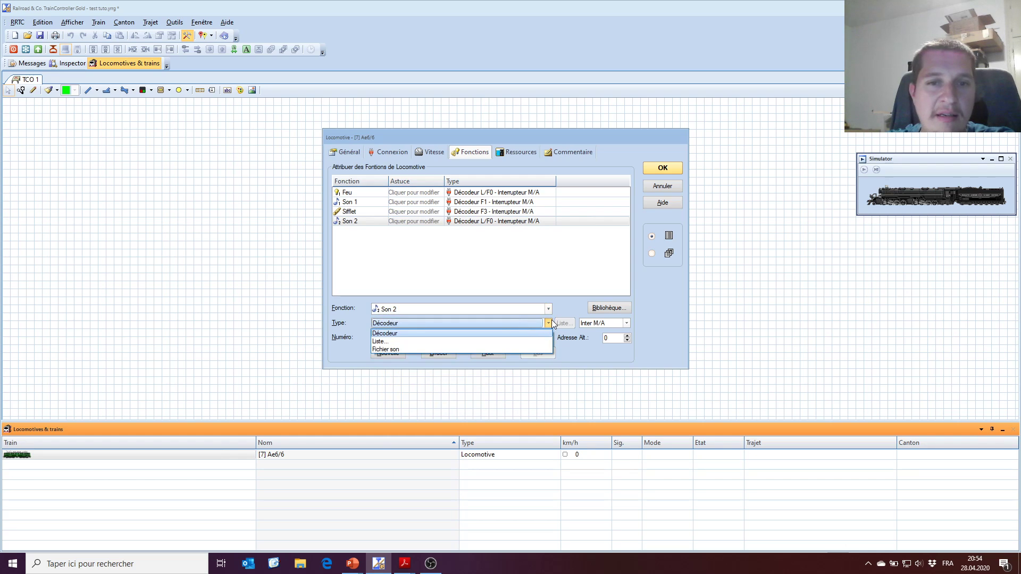
click(549, 337)
click(548, 337)
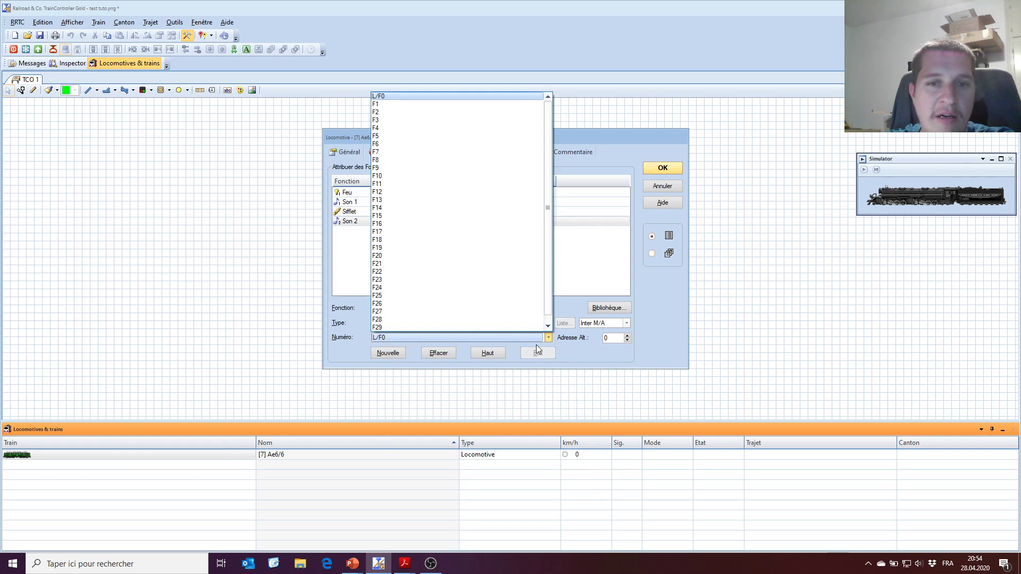
click(388, 159)
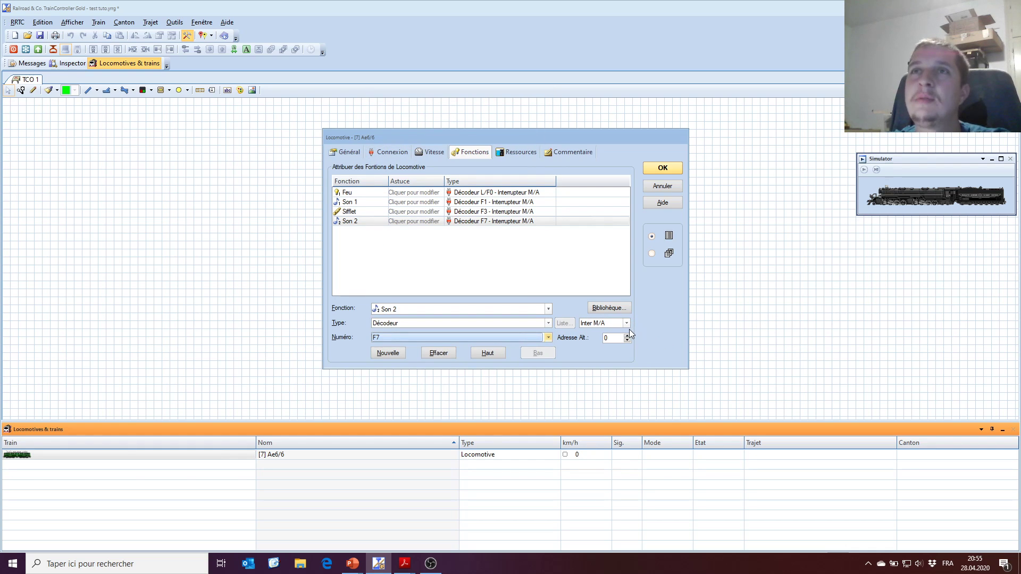
click(628, 322)
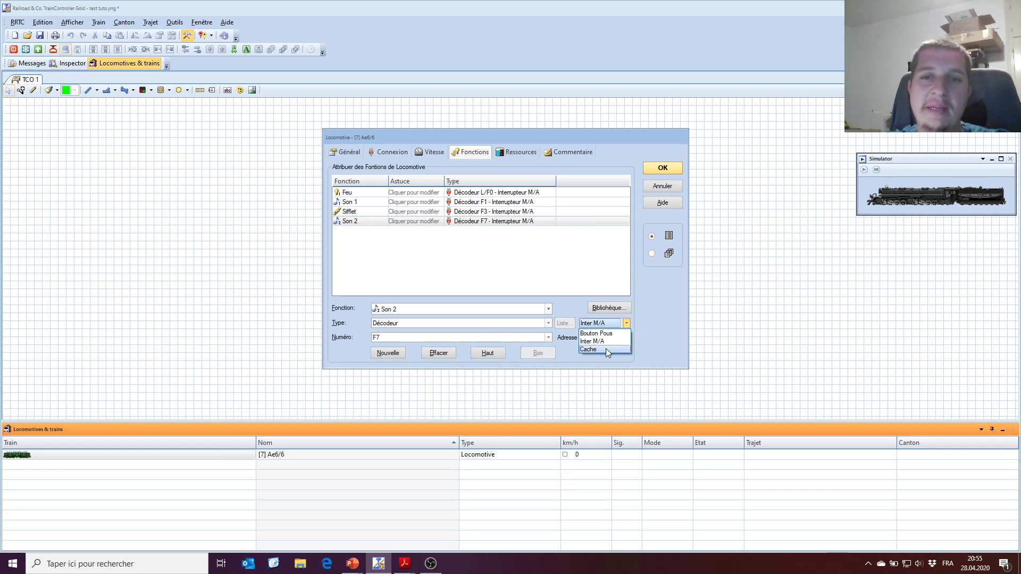
click(607, 350)
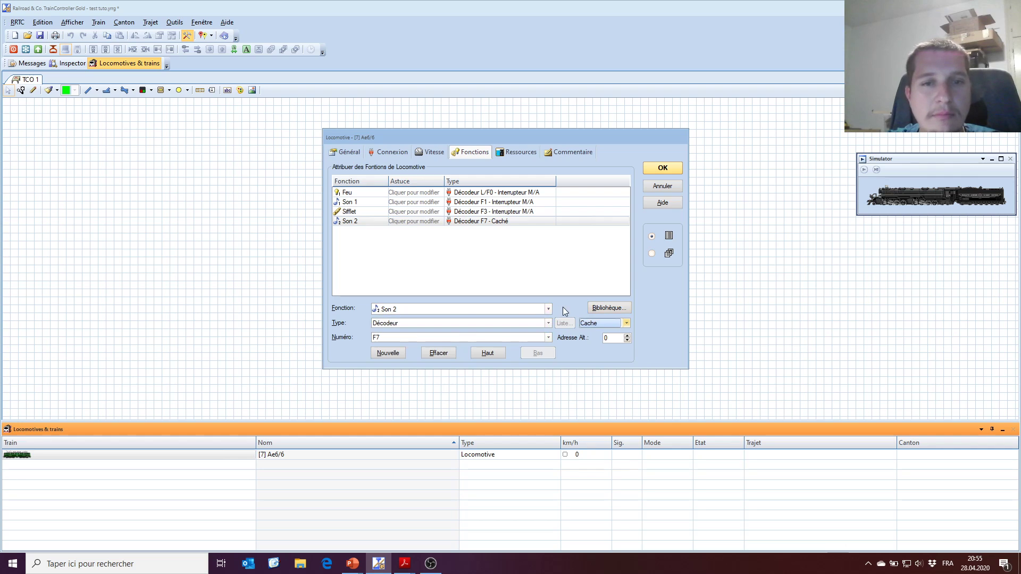
Change the fourth function from "Son 2" to "Feu 4" and set its switch mode to Inter M/A
click(548, 309)
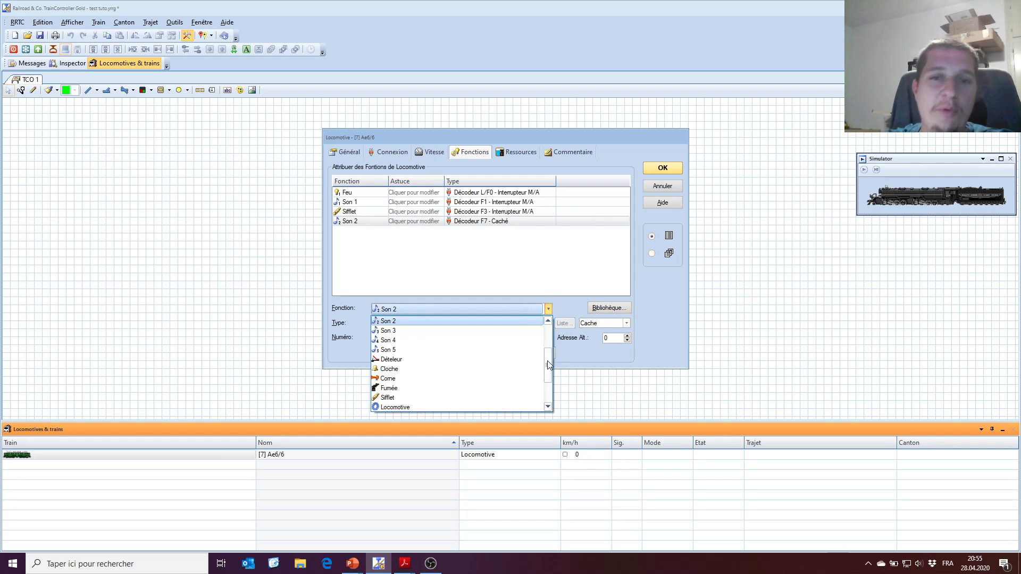
drag(549, 366, 548, 340)
click(399, 360)
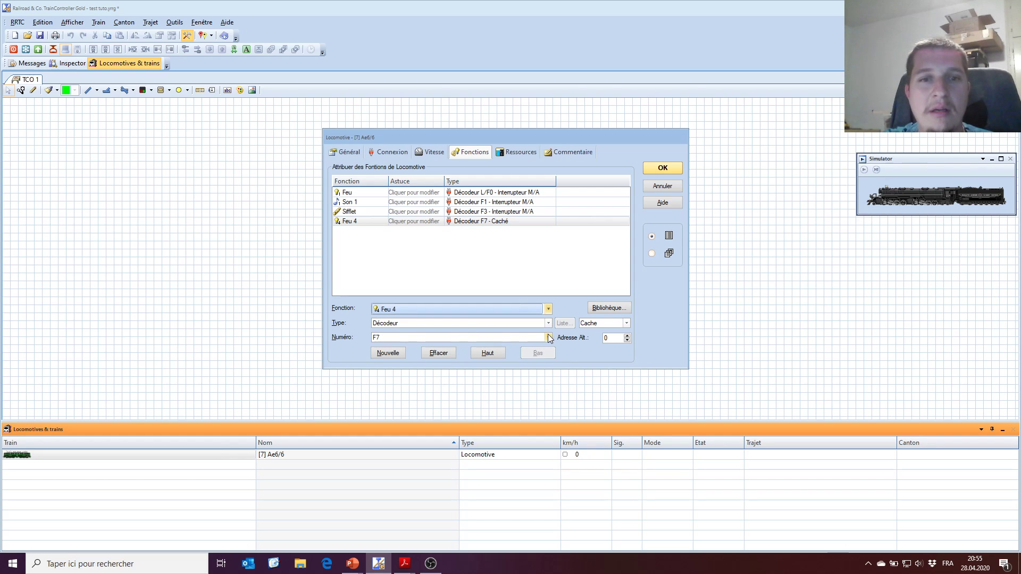
click(627, 324)
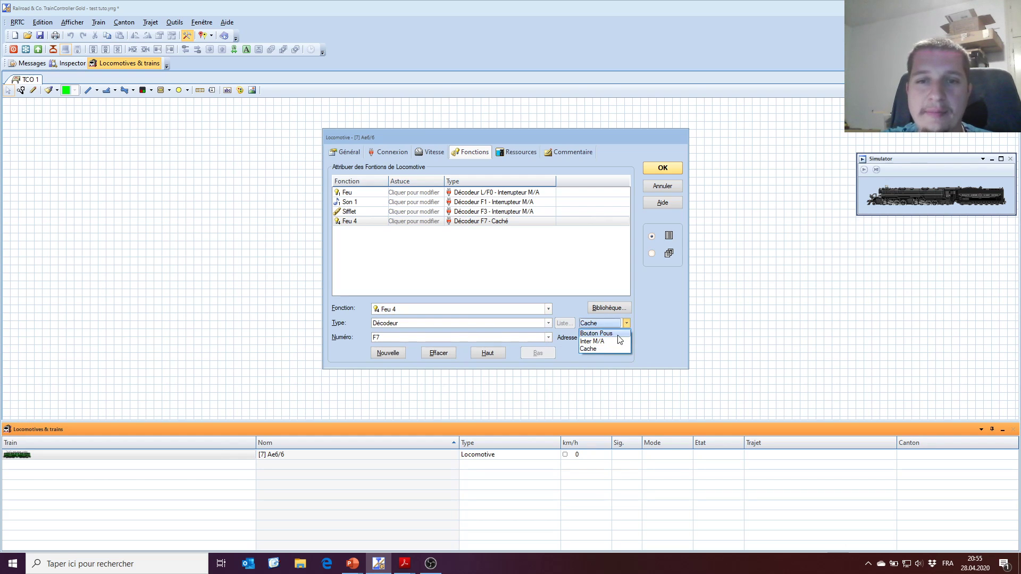
click(606, 334)
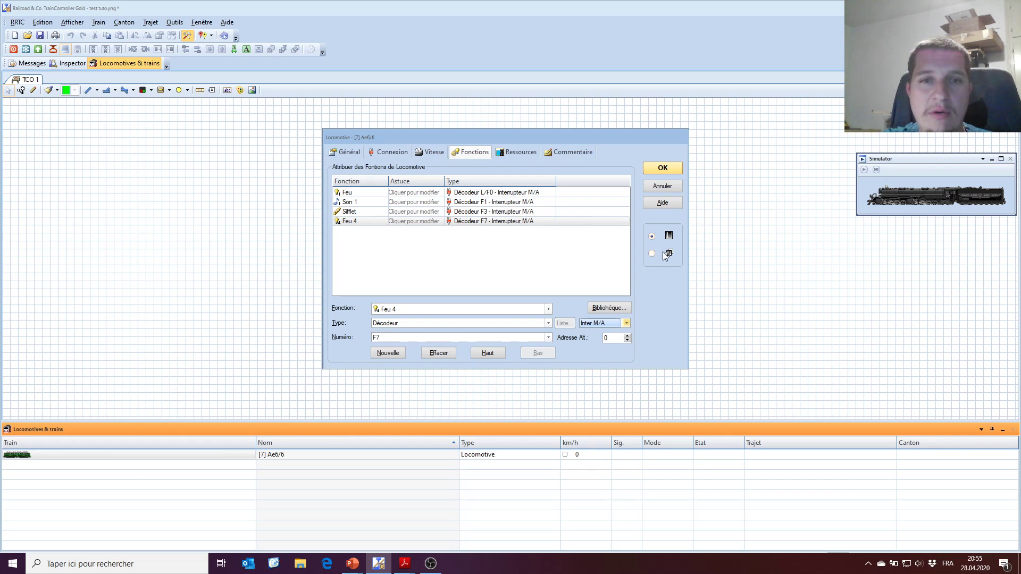
Give the "Feu 4" function the alternative address 25 and assign it to decoder number F2
click(619, 339)
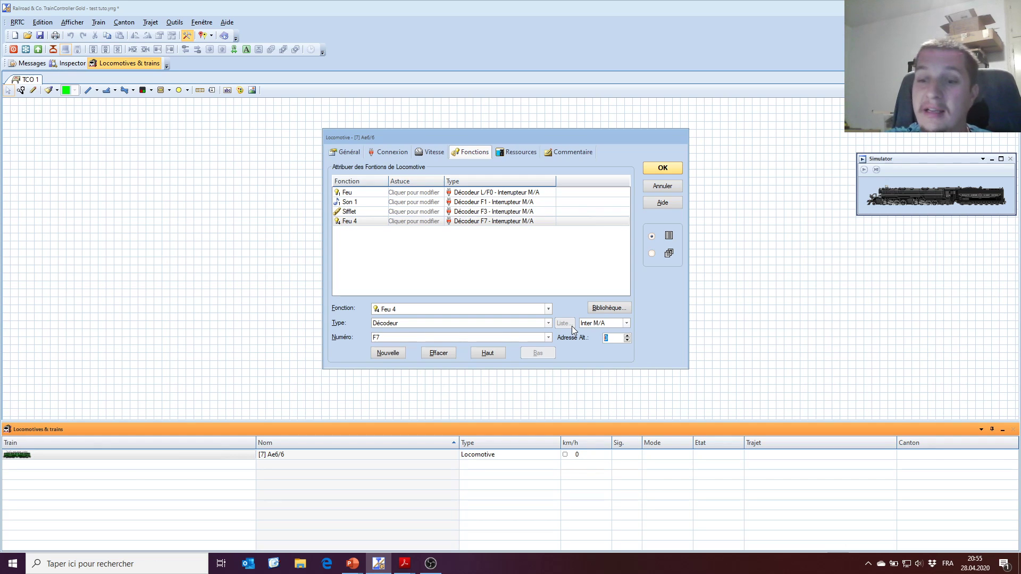
text(25)
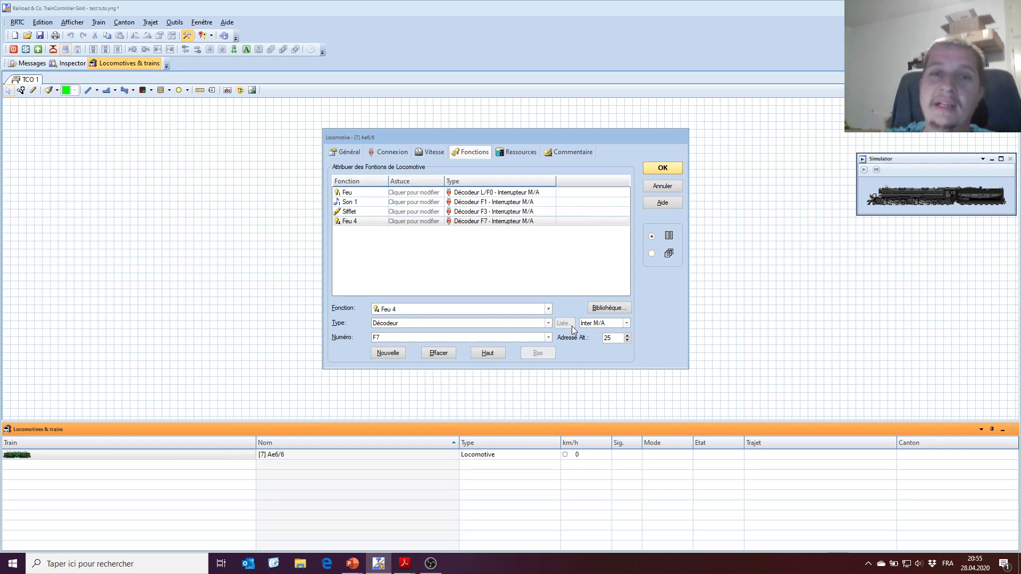
click(547, 338)
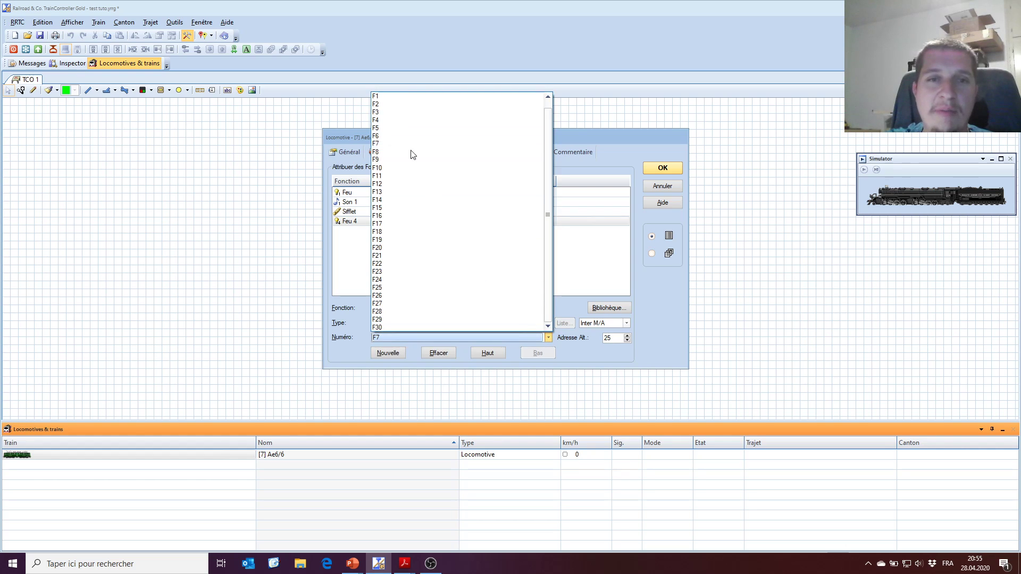
click(393, 104)
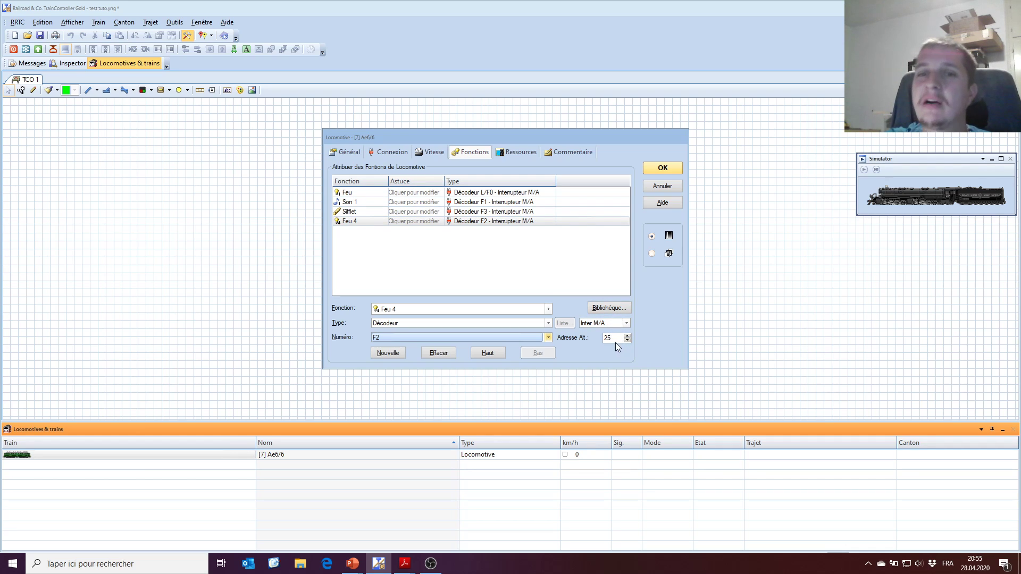
drag(616, 336, 602, 343)
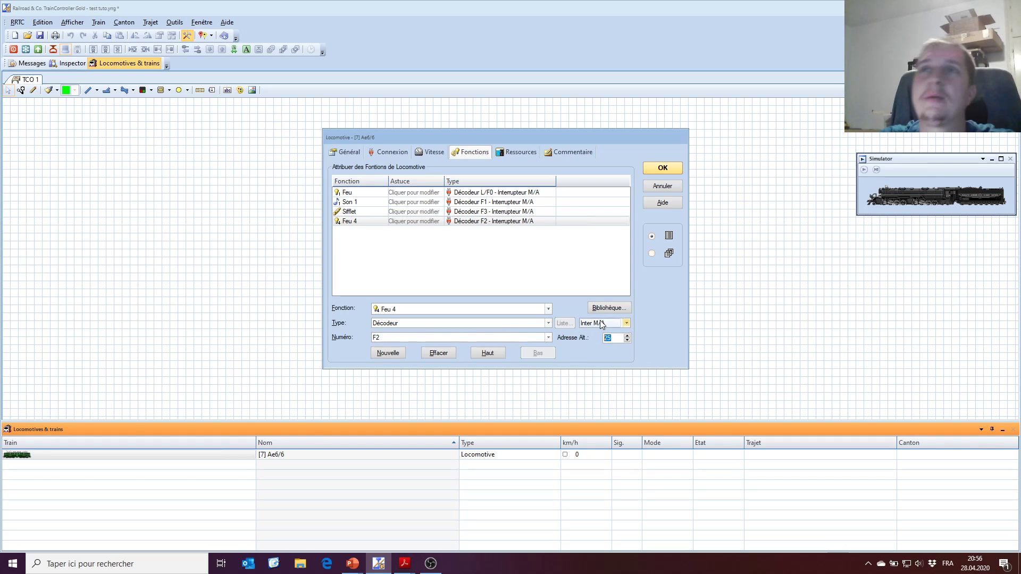
click(382, 340)
click(382, 338)
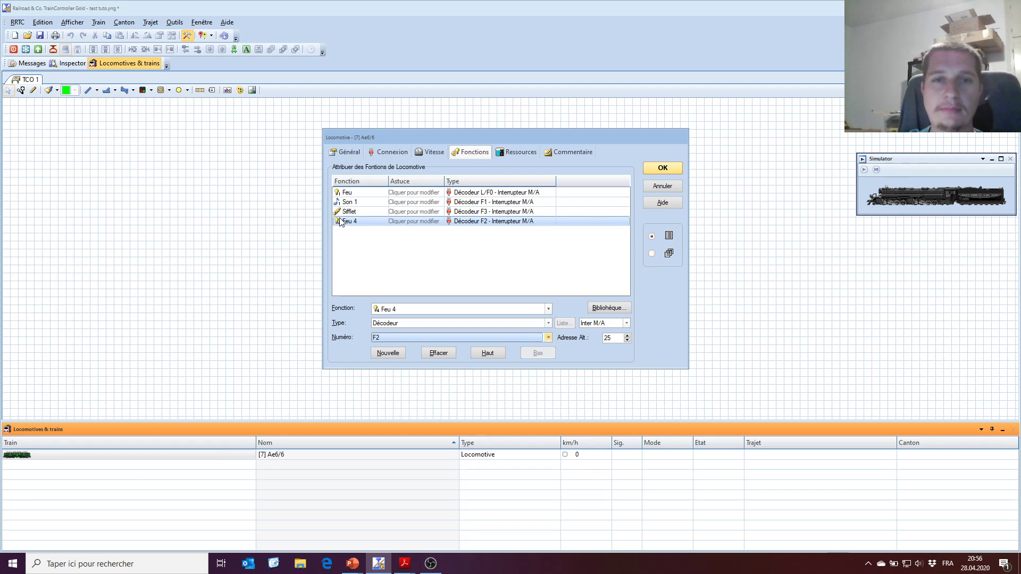
click(470, 254)
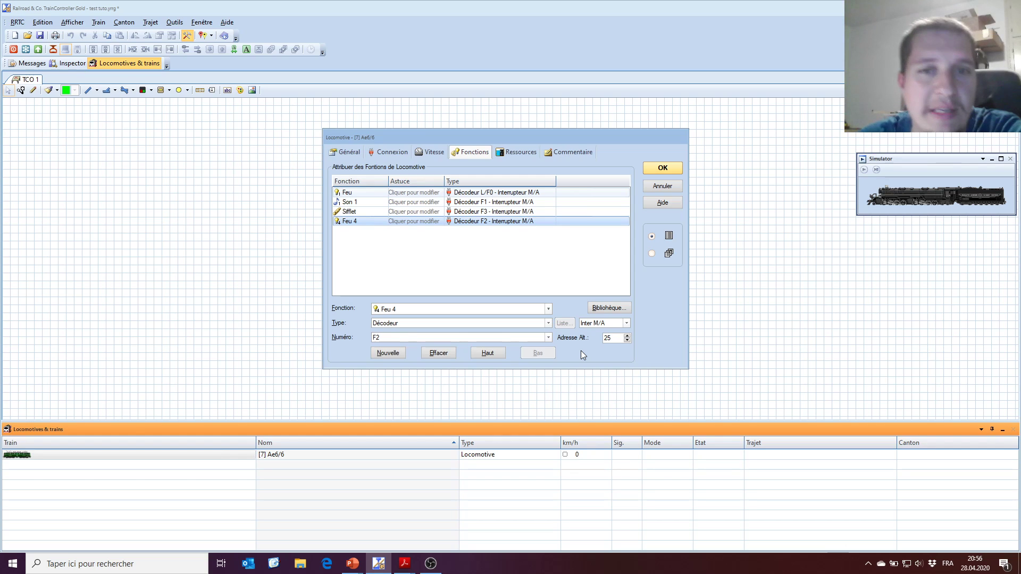
Examine the length setting in the locomotive's general properties and return to its function list
click(351, 152)
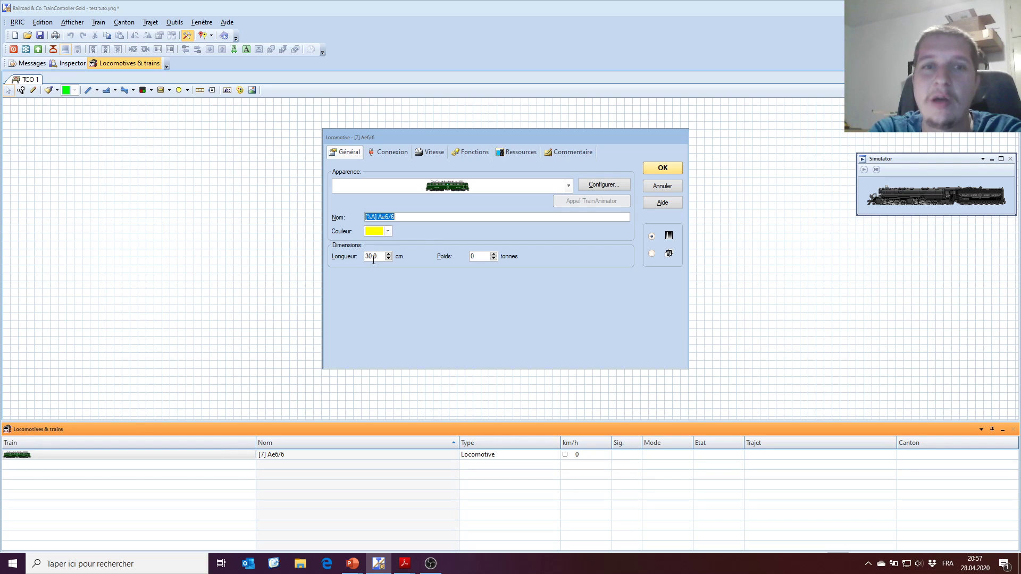
drag(375, 258, 361, 257)
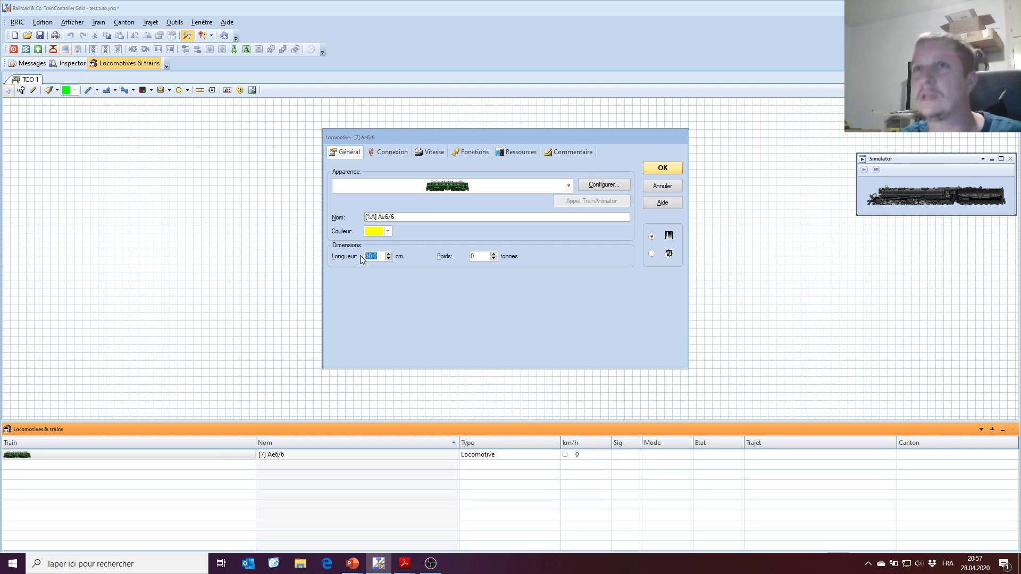
click(464, 153)
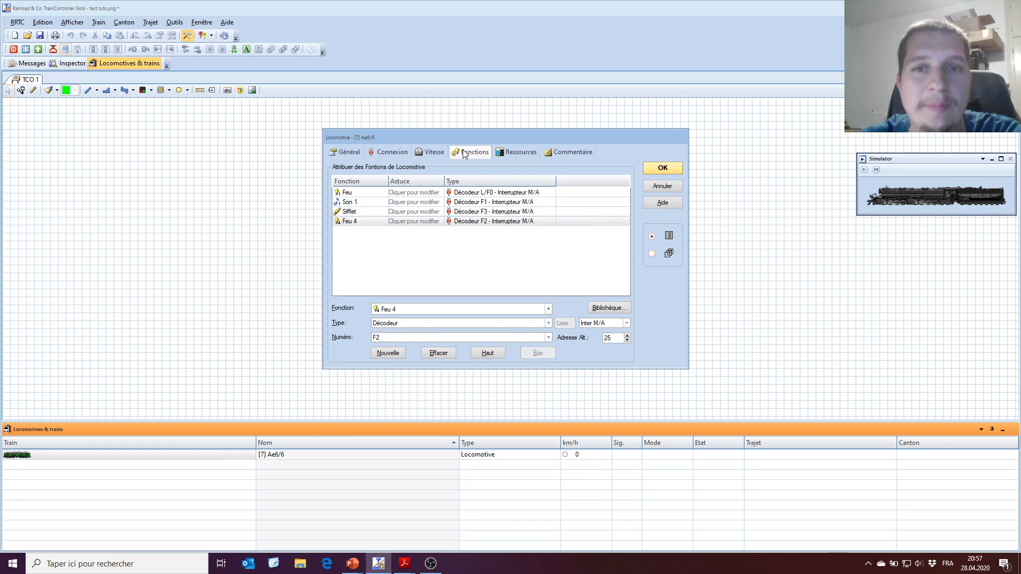
Switch the locomotive's resource type to Electrique and back to Vapeur (charbon)
click(520, 154)
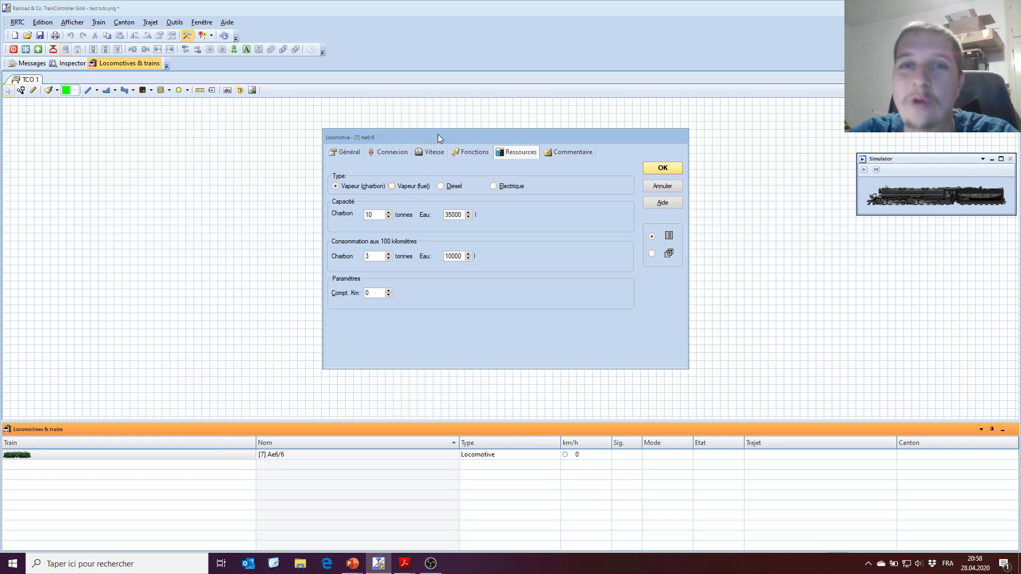
click(493, 186)
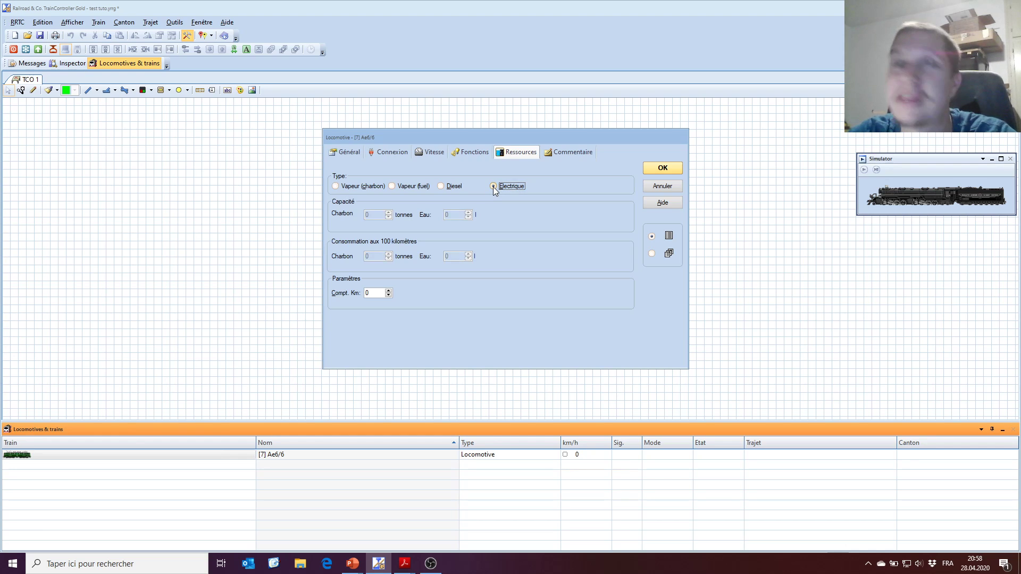
click(335, 186)
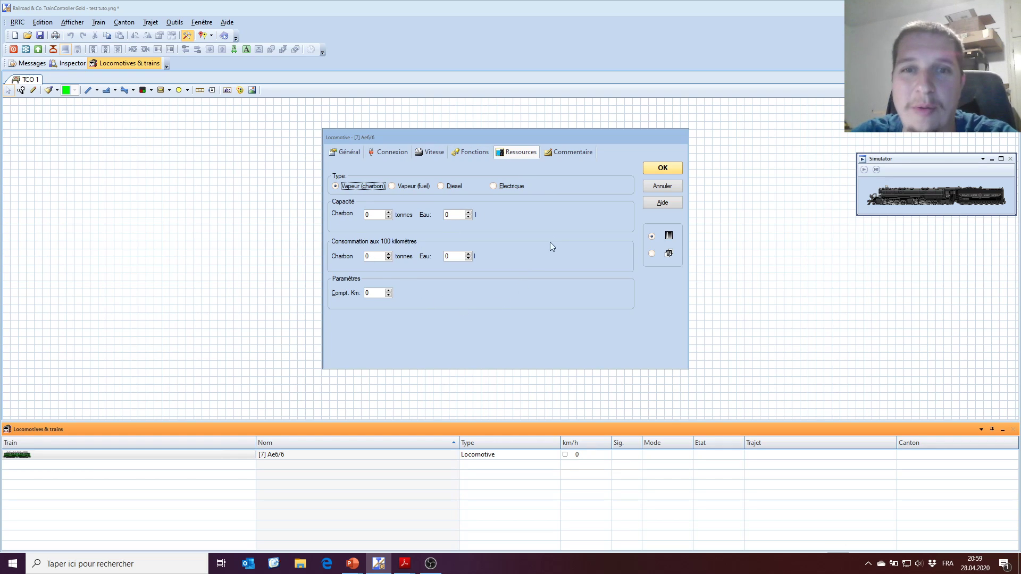
Review the locomotive's comment, general and connection settings, and save the locomotive's configuration
click(574, 153)
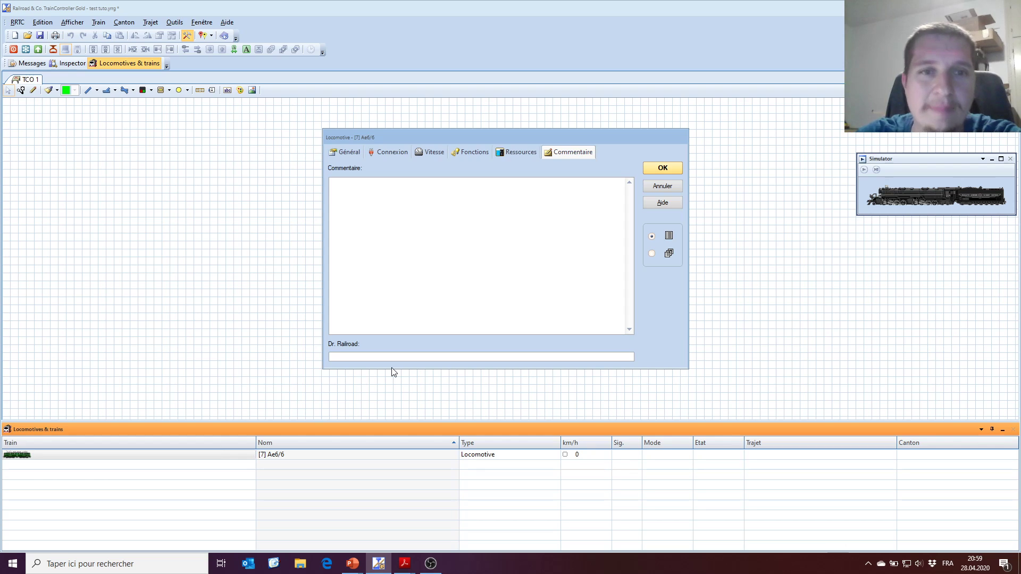
click(347, 154)
click(387, 153)
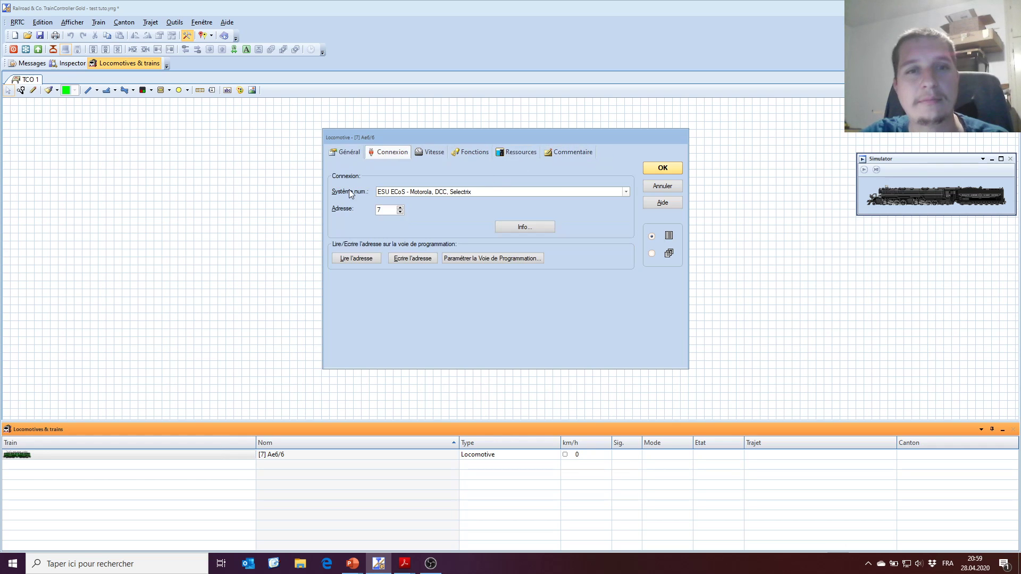
click(670, 170)
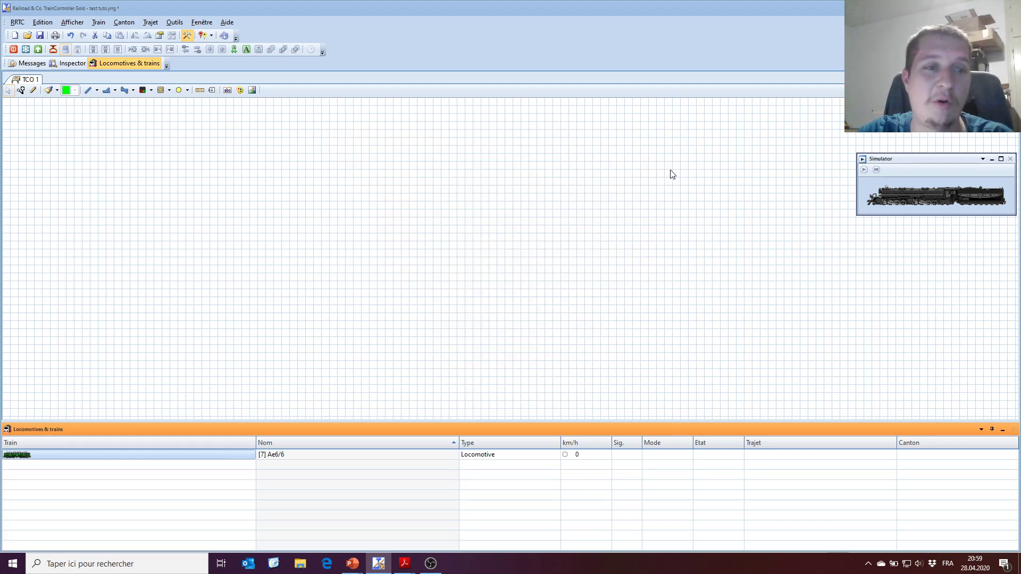
Open a new train window for the Ae6/6, enlarge it to show all its driving controls, and place it centrally over the TCO
click(206, 23)
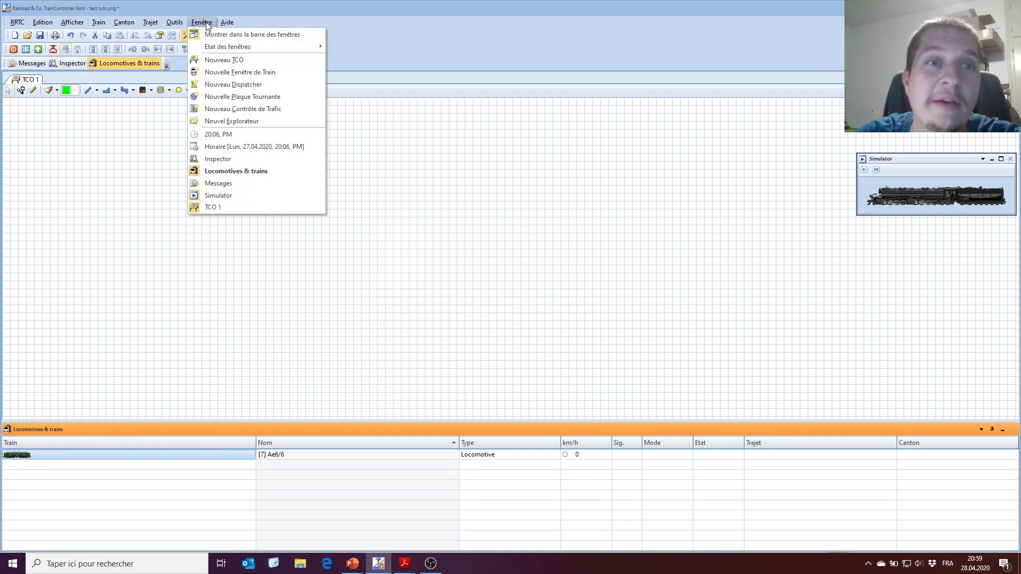
click(235, 75)
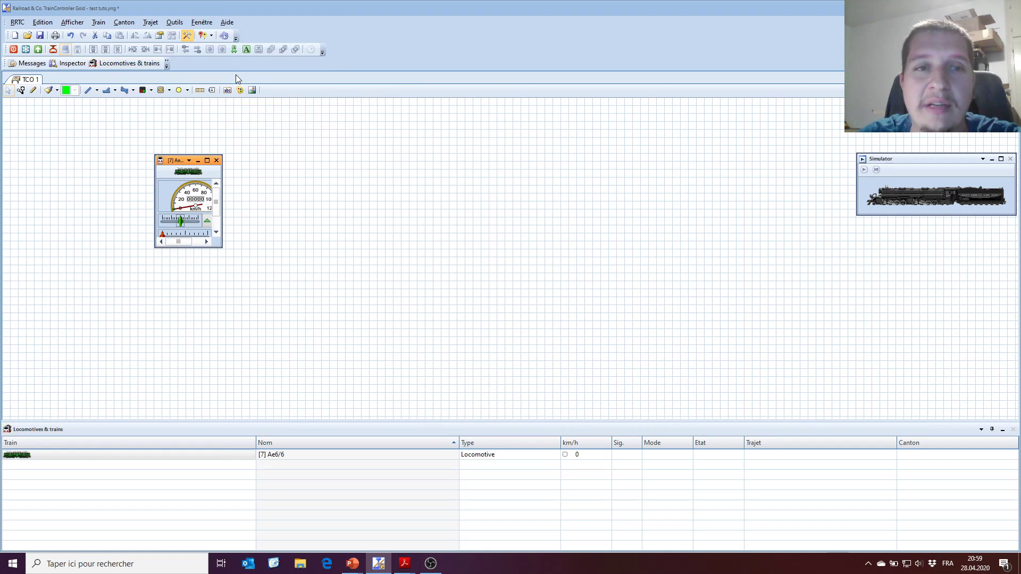
drag(186, 172, 384, 147)
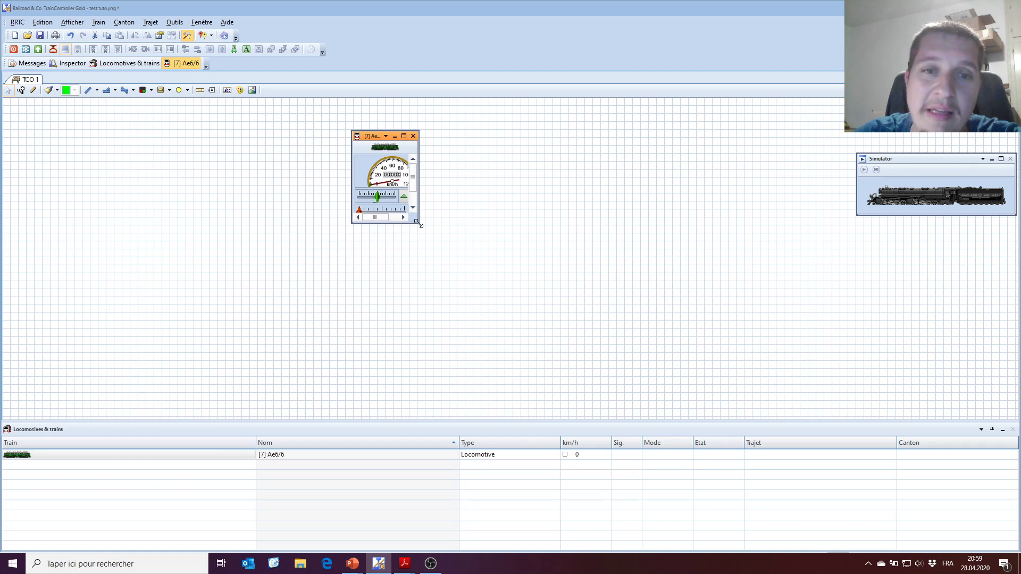
drag(419, 224, 568, 349)
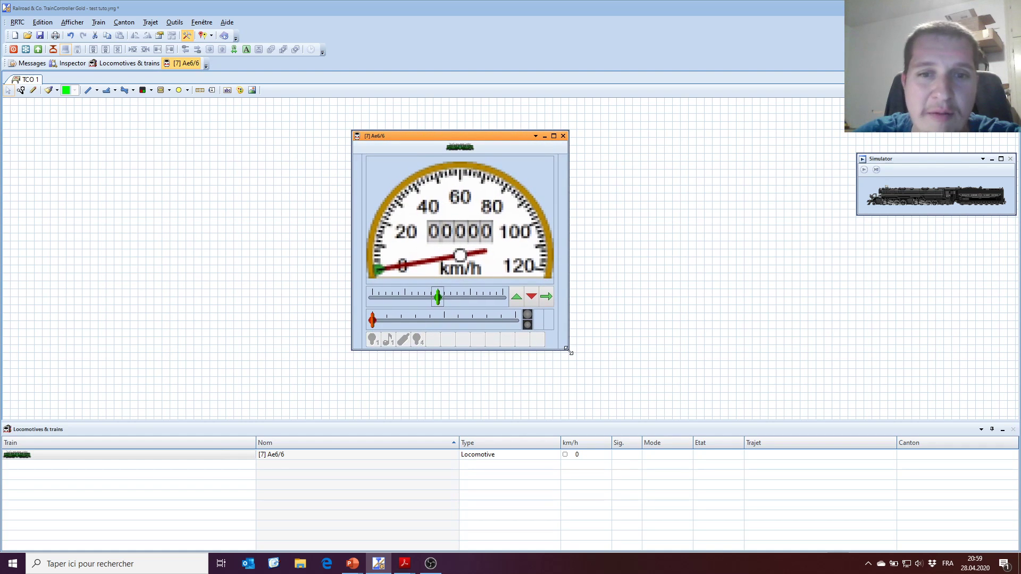
drag(492, 135, 498, 115)
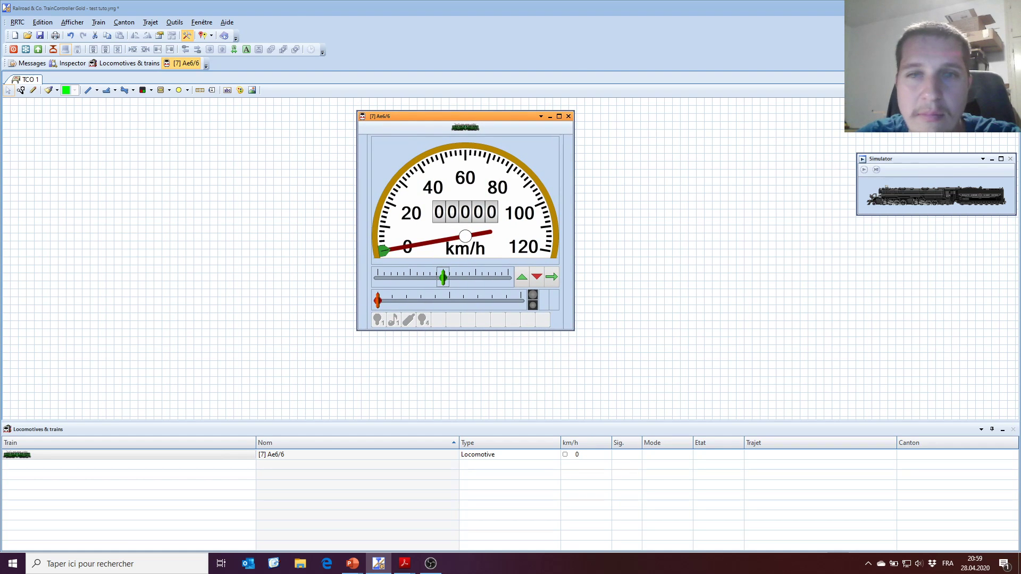
Leave edit mode and start the simulator to operate the Ae6/6 from its train window
click(186, 35)
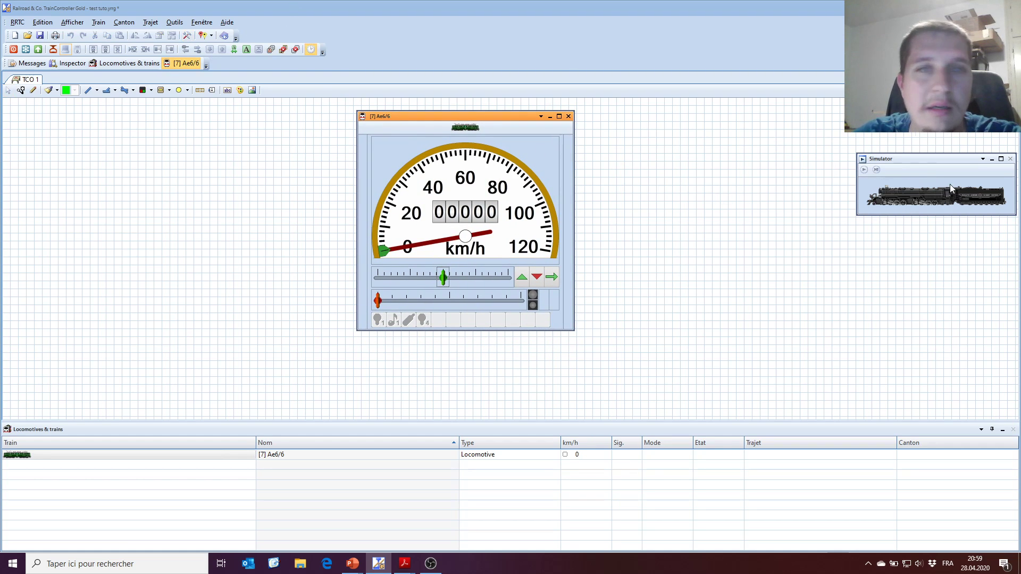
click(861, 170)
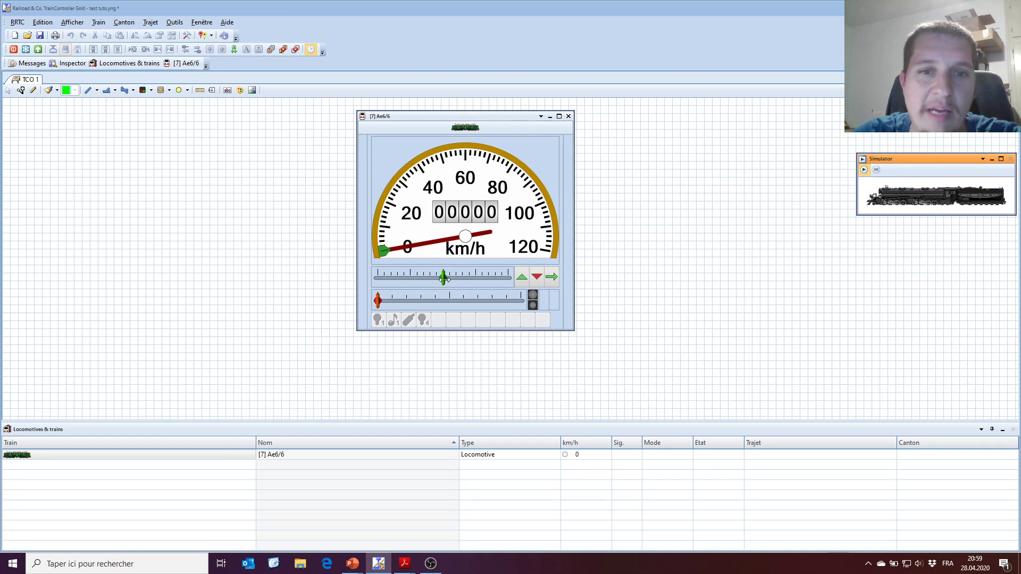
click(444, 279)
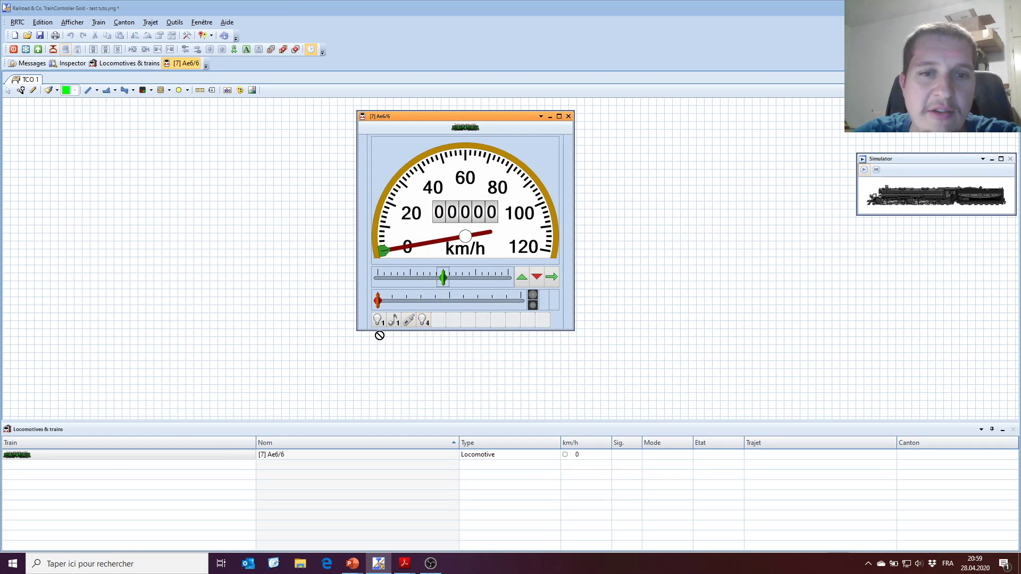
Test the light, sound, coupler and fourth light functions of the Ae6/6 by switching each one on and off
click(377, 320)
click(393, 319)
click(408, 320)
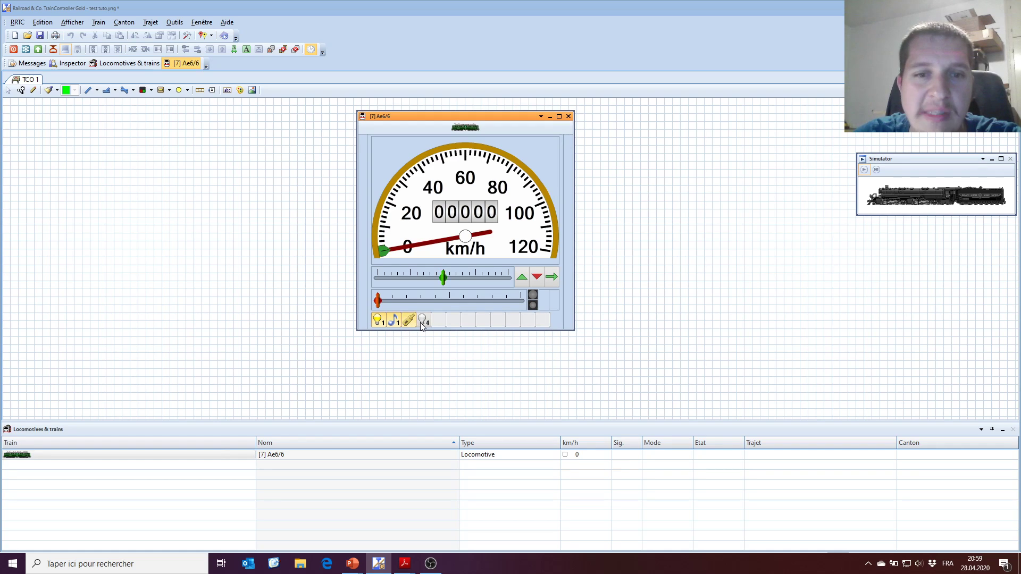
click(422, 322)
click(408, 320)
click(394, 321)
click(379, 320)
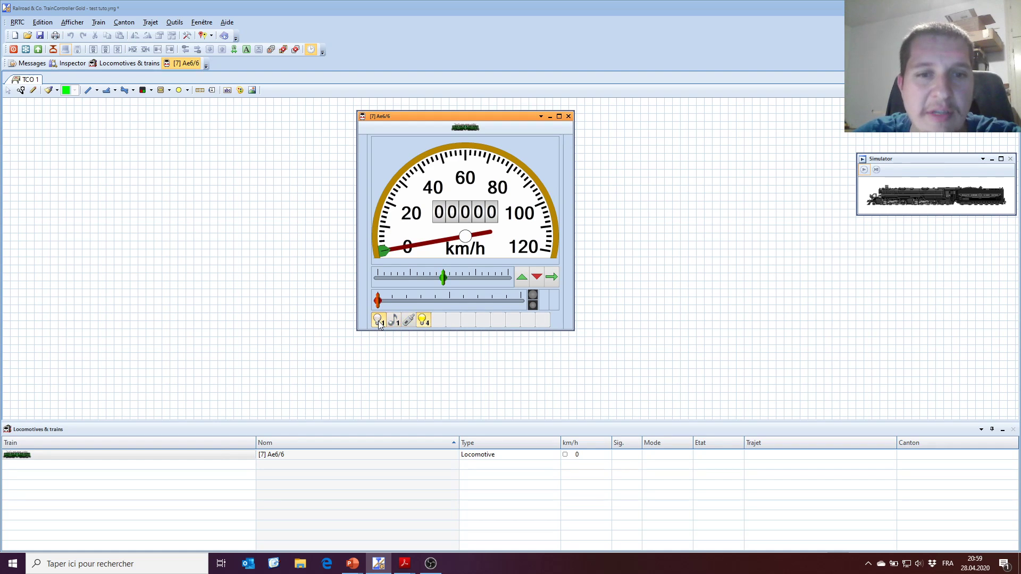
click(422, 322)
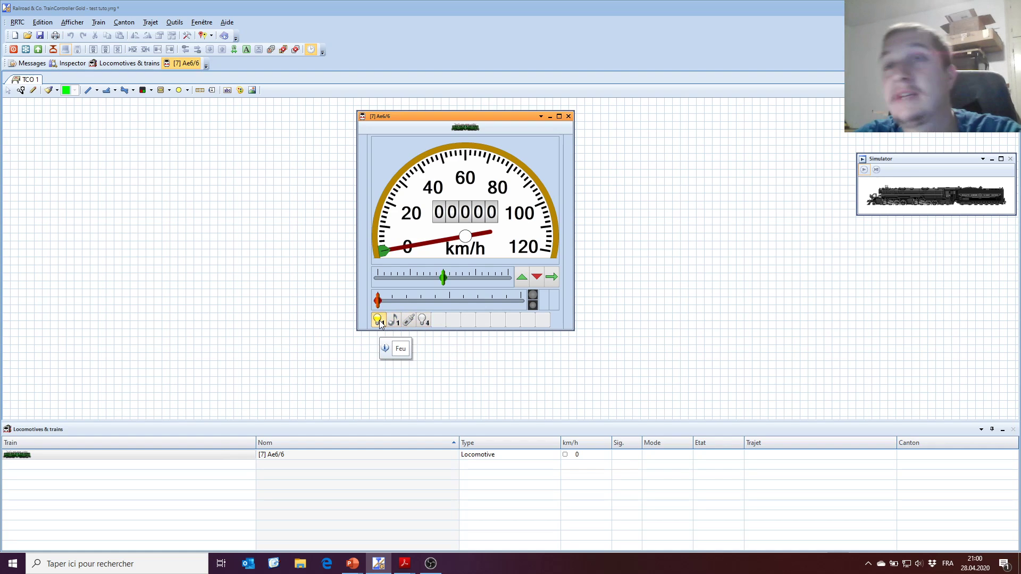
click(410, 323)
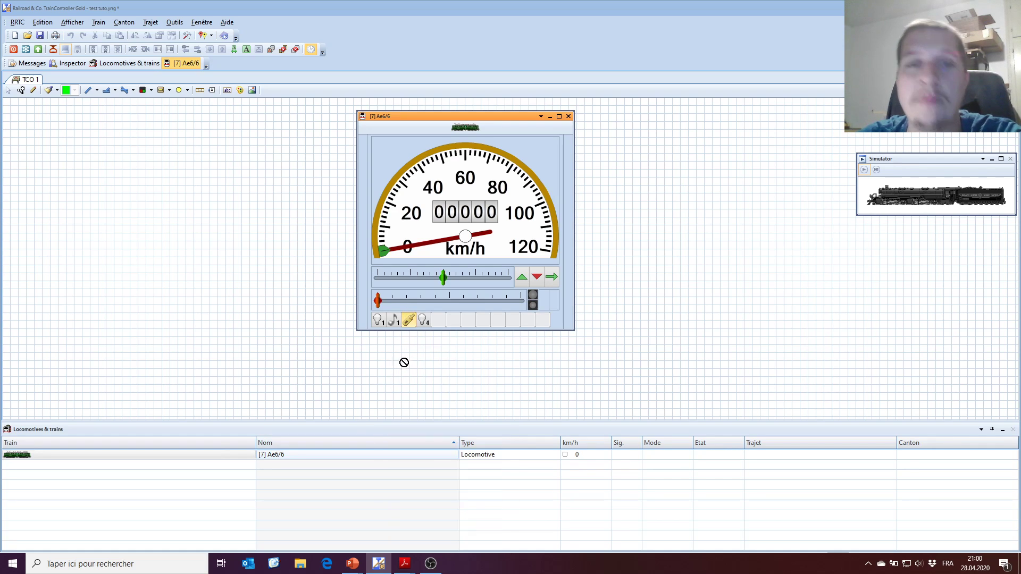
click(413, 323)
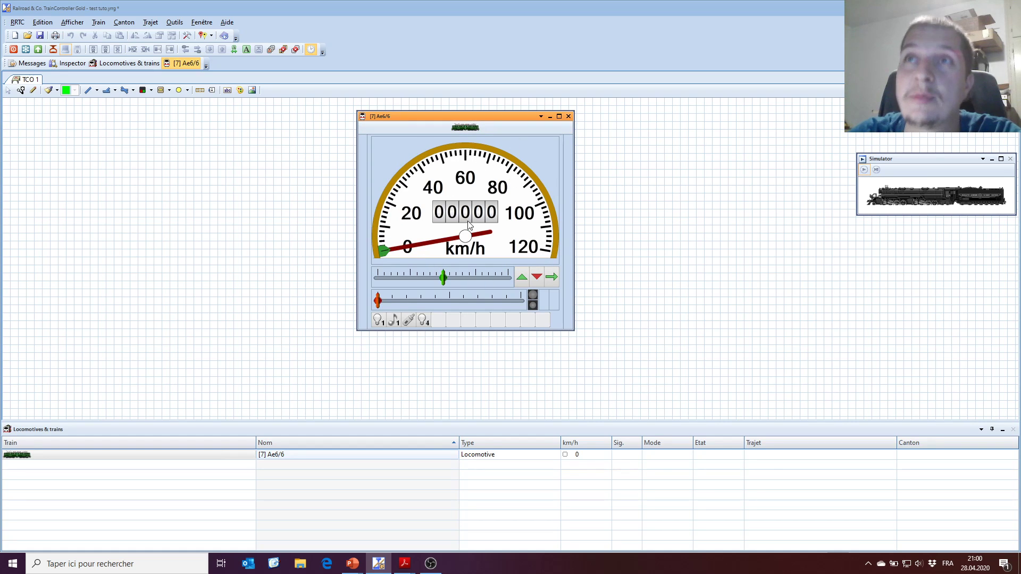
Examine the speedometer and the locomotive's summary information, and try the speed control, returning it to zero
mouse_move(468, 224)
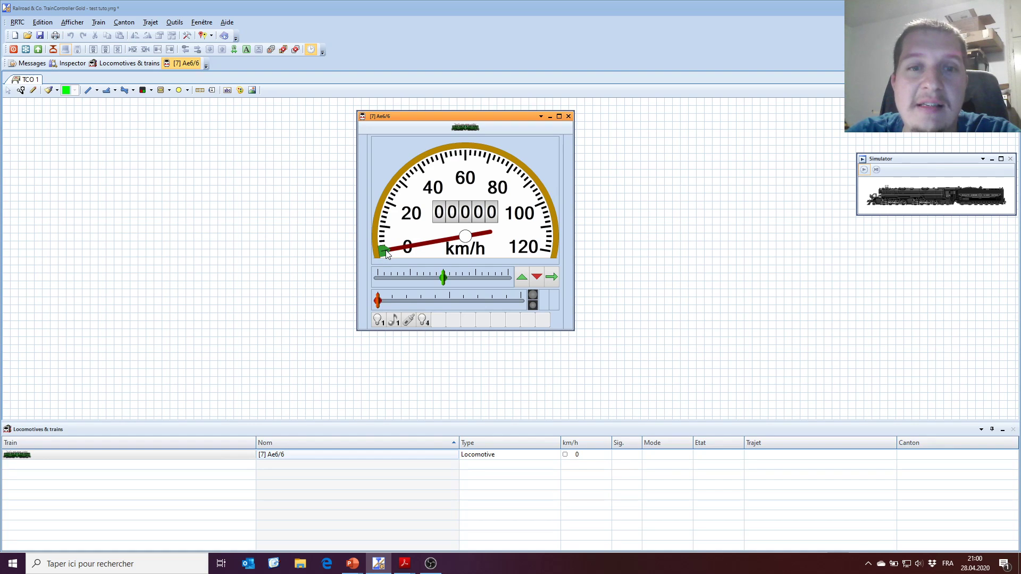
mouse_move(385, 250)
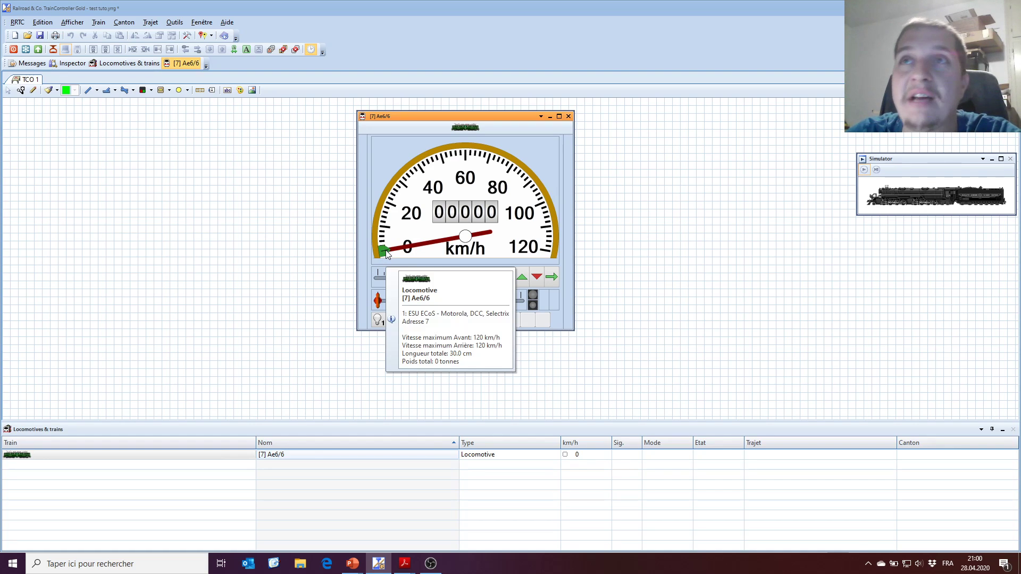
mouse_move(439, 279)
mouse_down()
mouse_move(477, 276)
mouse_move(392, 282)
mouse_move(475, 277)
mouse_move(441, 277)
mouse_up()
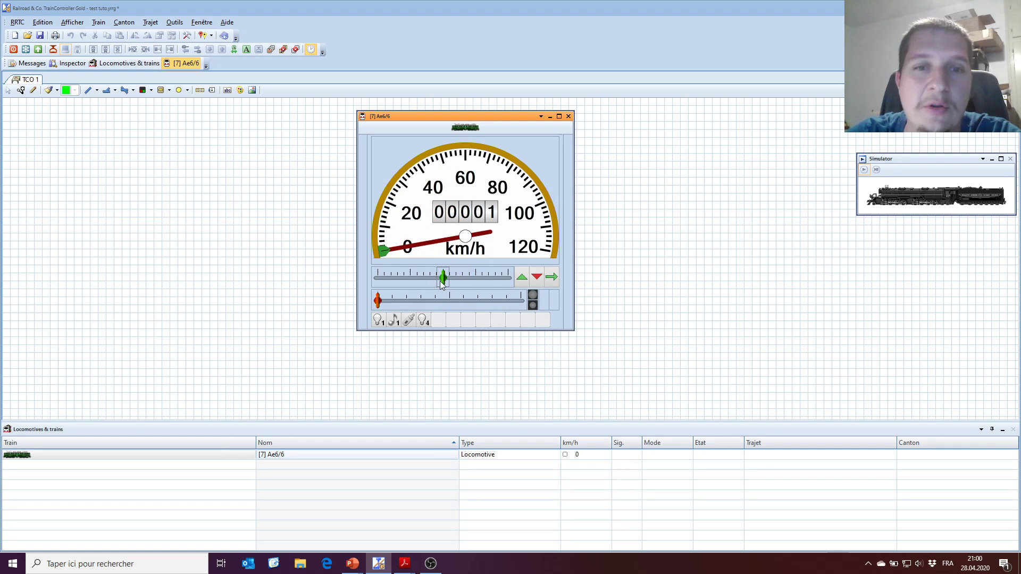
Set the Ae6/6's acceleration inertia to 55% and its deceleration inertia to 45%, and save the project
click(186, 35)
click(107, 458)
double_click(108, 456)
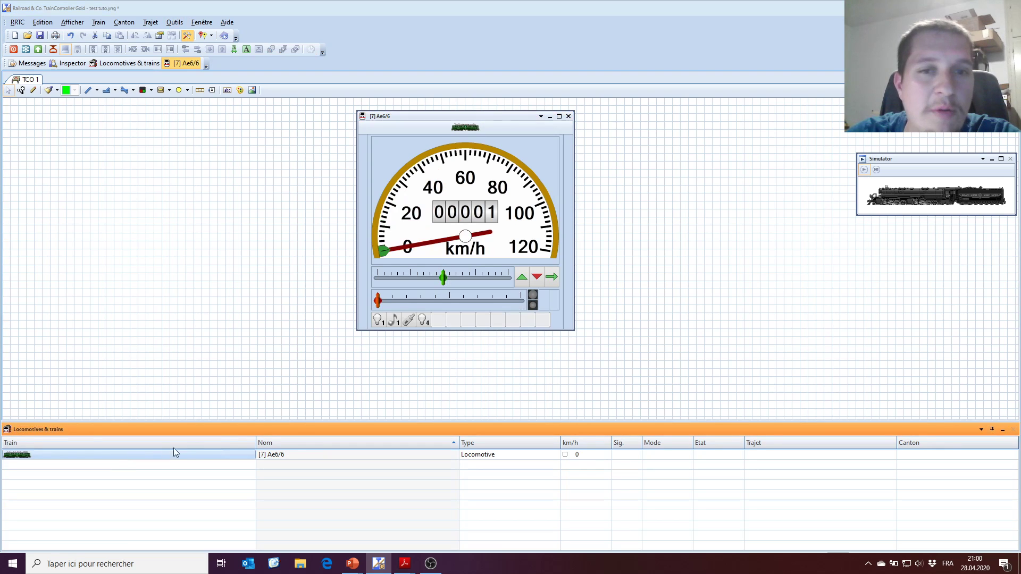
click(431, 152)
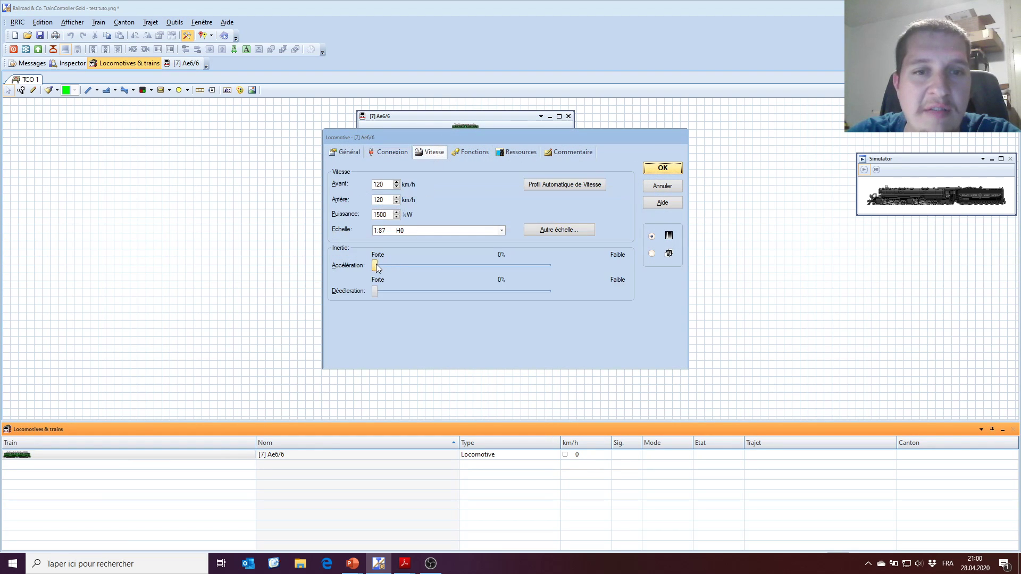
drag(376, 264, 460, 272)
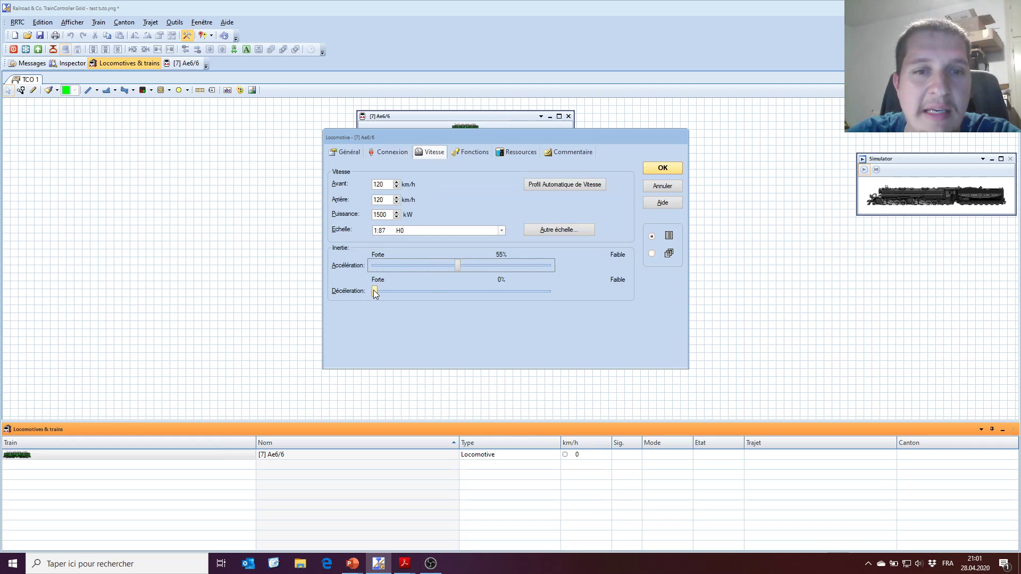
drag(375, 291, 487, 294)
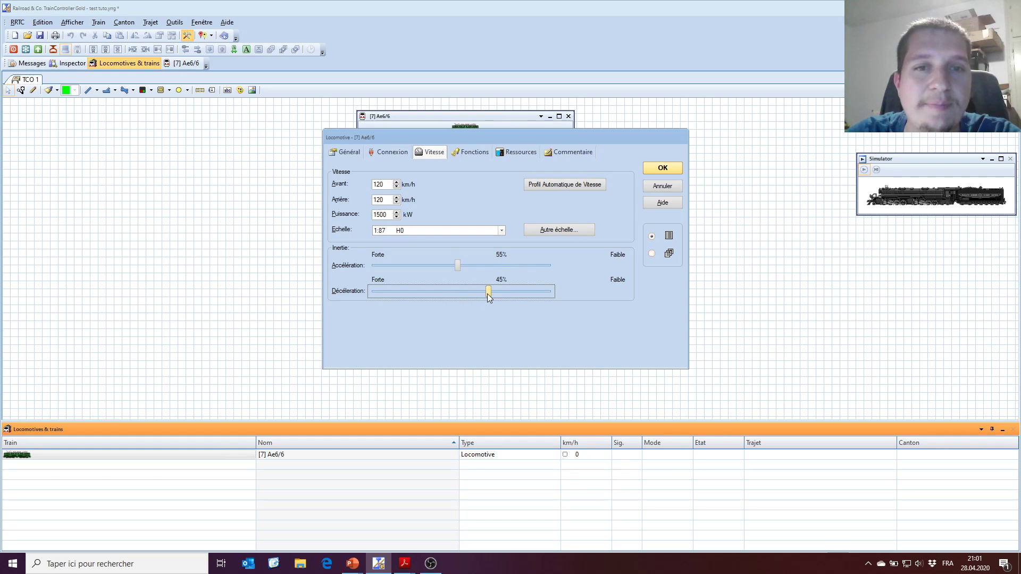
click(662, 168)
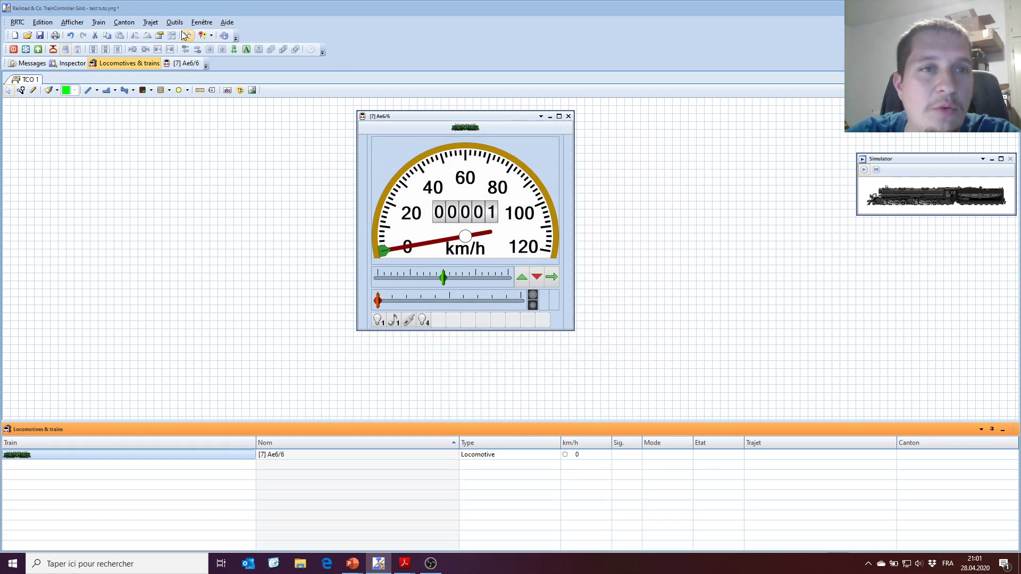
click(40, 35)
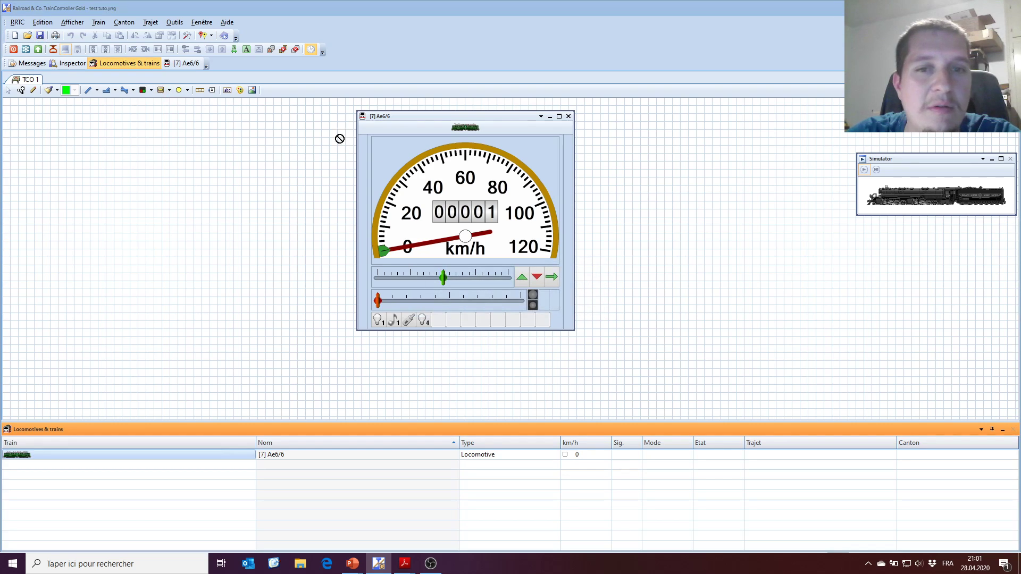
Test the inertia in the simulator by running the Ae6/6 up to about 68 km/h and setting its speed back to zero
click(864, 167)
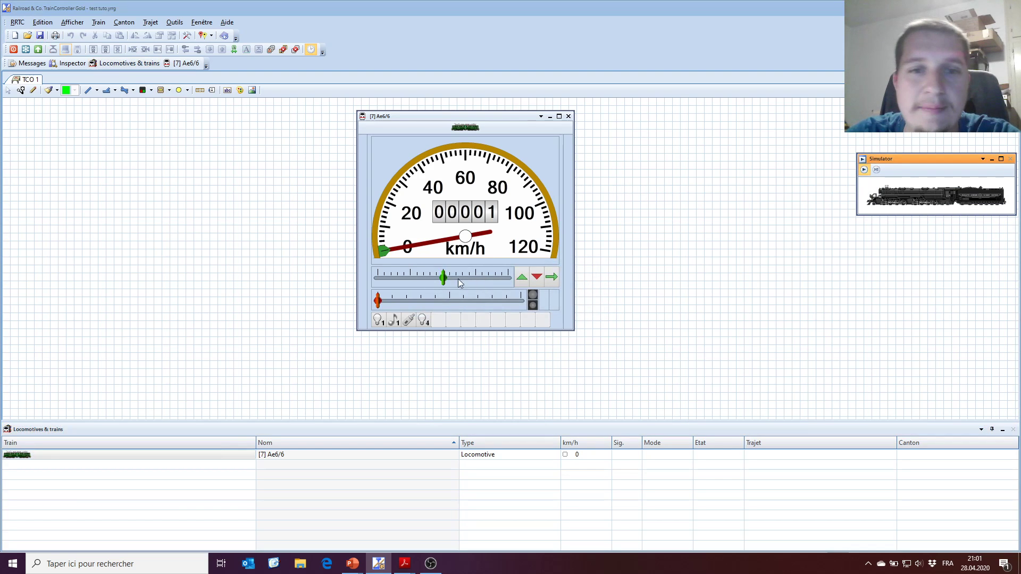
drag(444, 276, 479, 276)
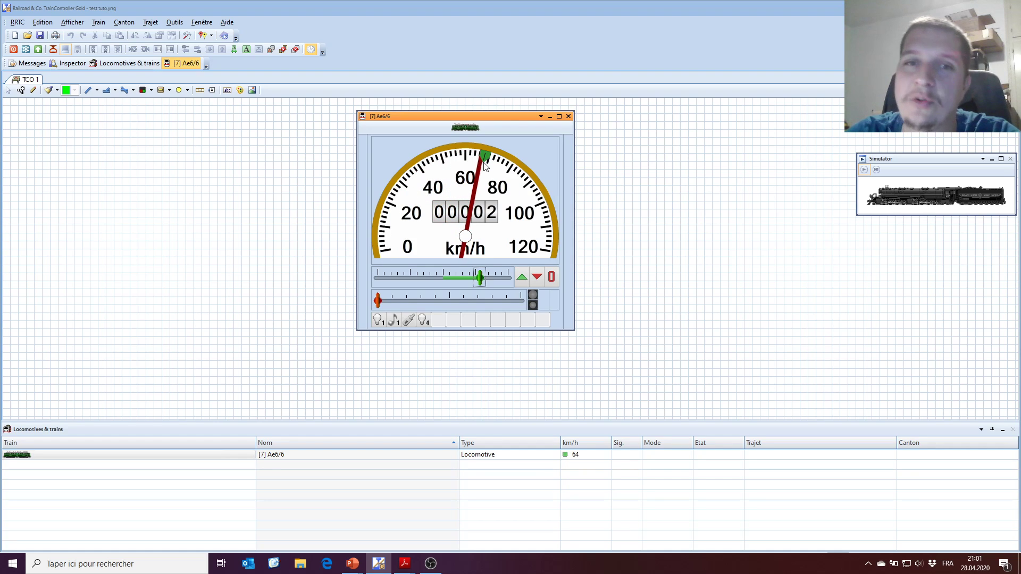
mouse_move(479, 277)
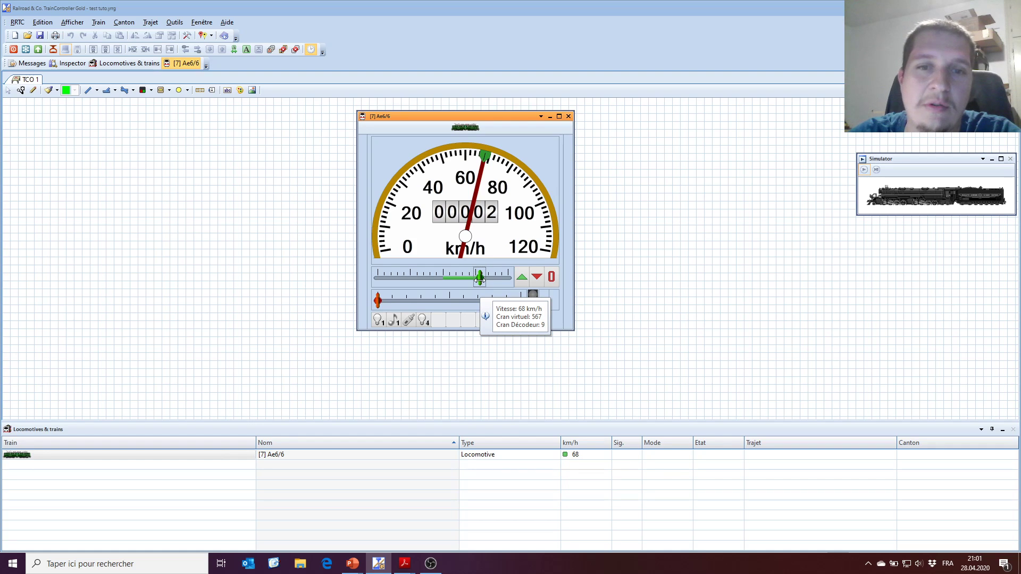
drag(480, 277, 441, 285)
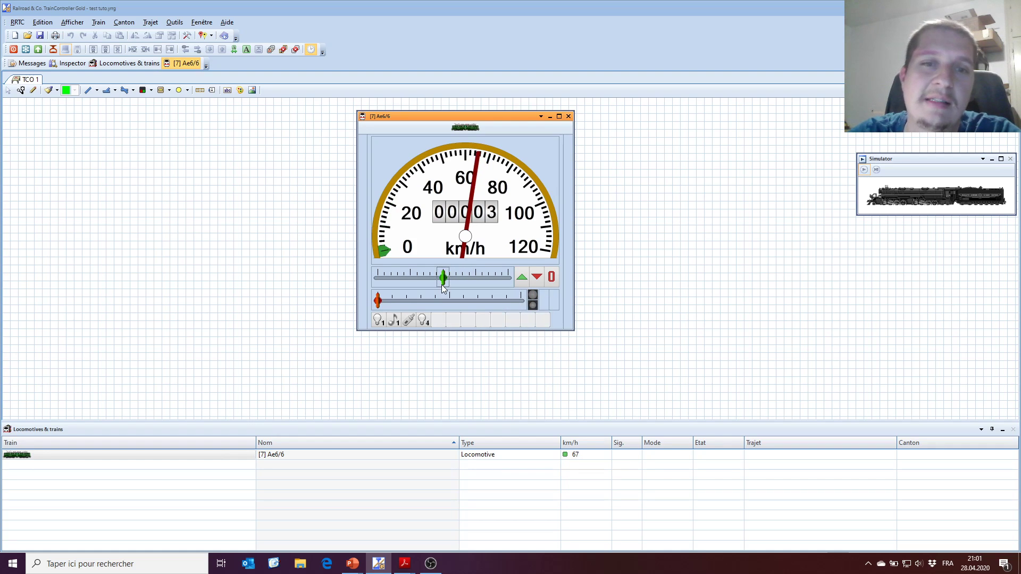
mouse_move(441, 285)
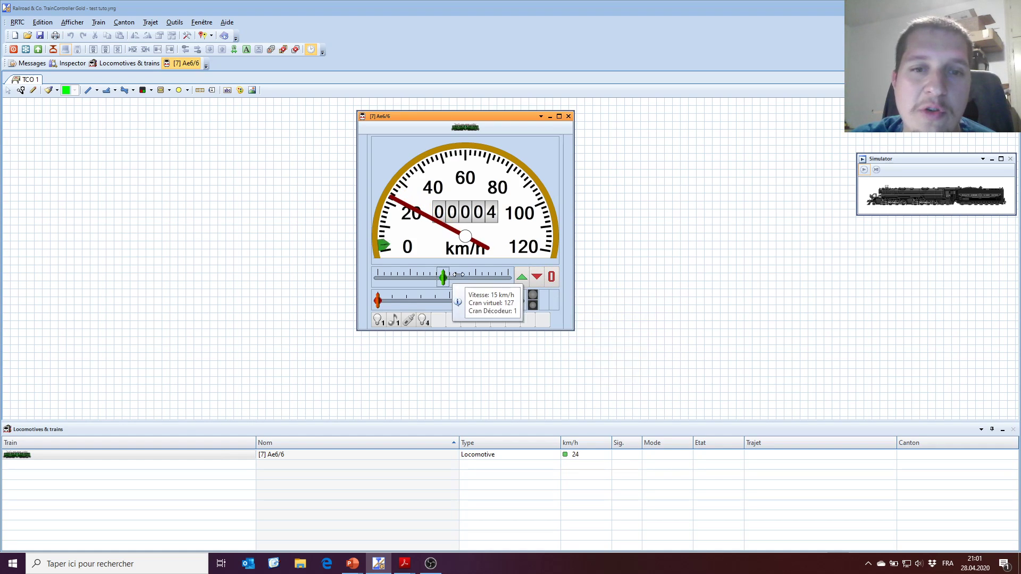
Accelerate the Ae6/6 again before it halts, bring it to a stop, and try the brake control
drag(444, 277, 484, 277)
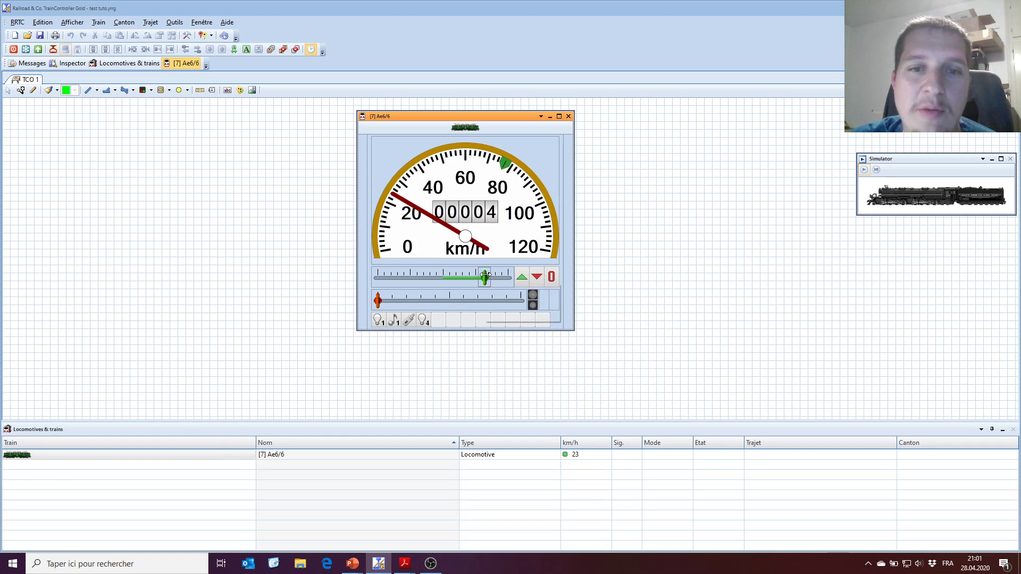
click(553, 277)
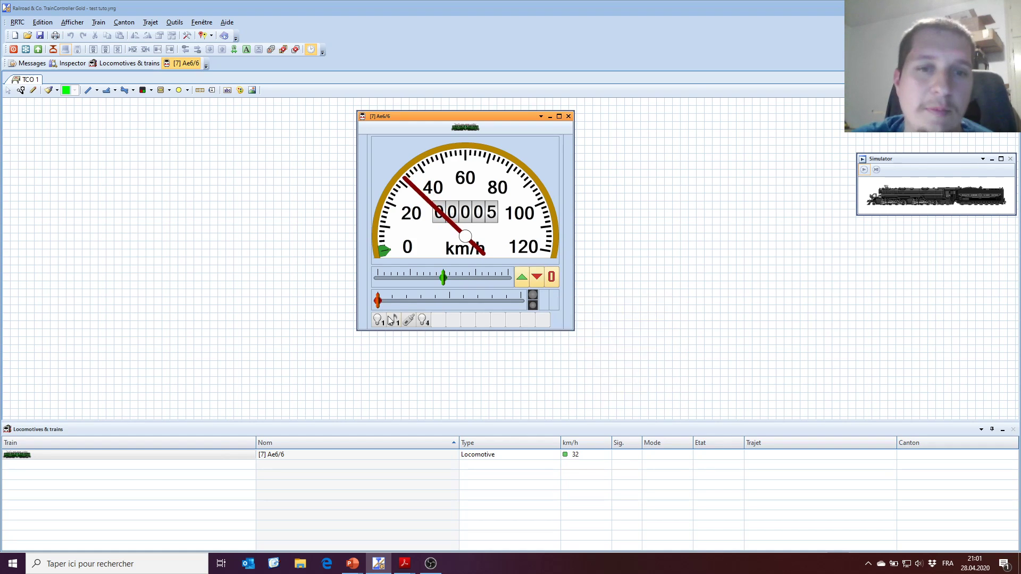
mouse_move(378, 300)
mouse_down()
mouse_move(526, 300)
mouse_move(374, 307)
mouse_up()
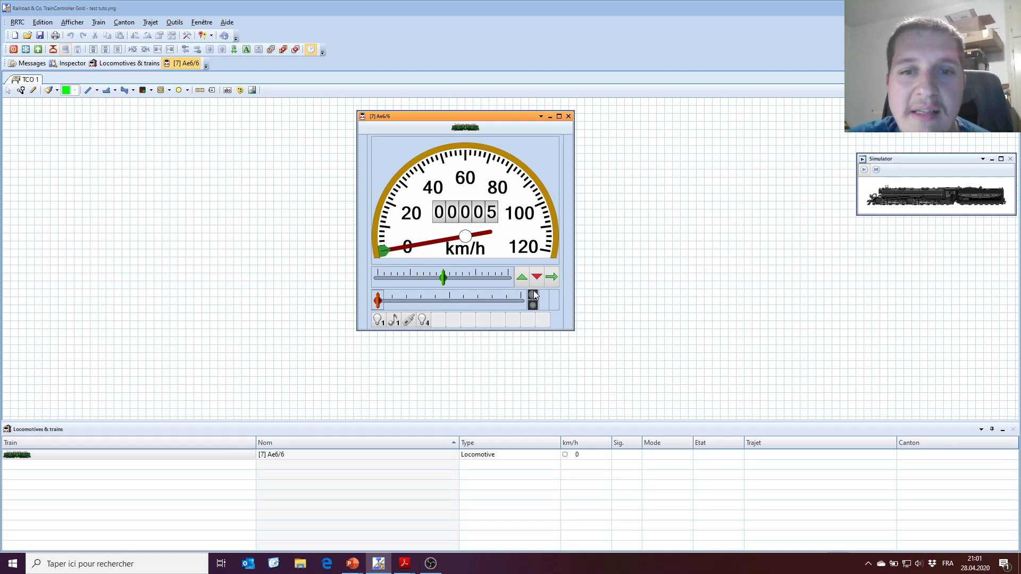
mouse_move(533, 303)
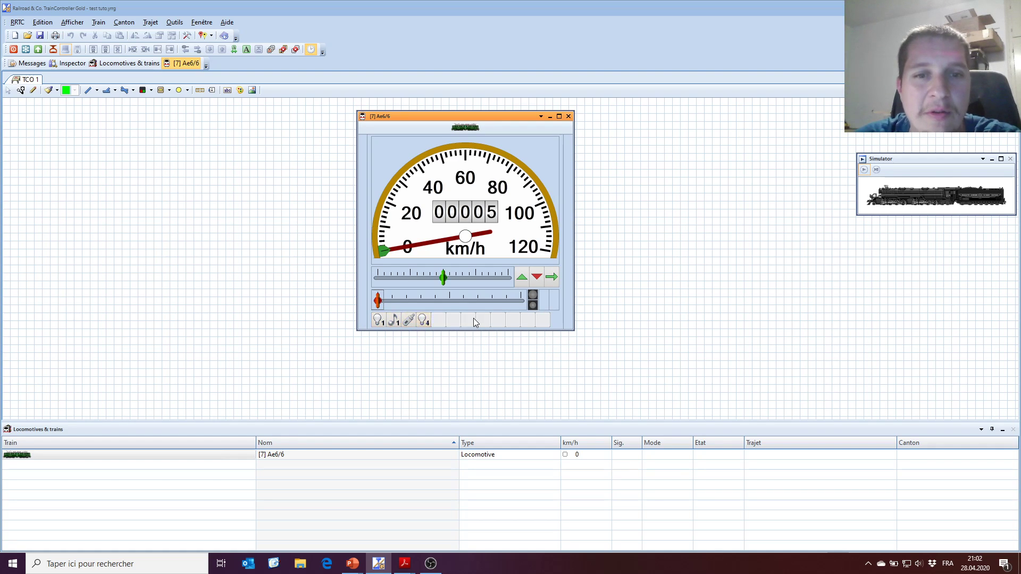
Enable edit mode and create a second locomotive in the locomotives and trains list
click(101, 23)
click(245, 198)
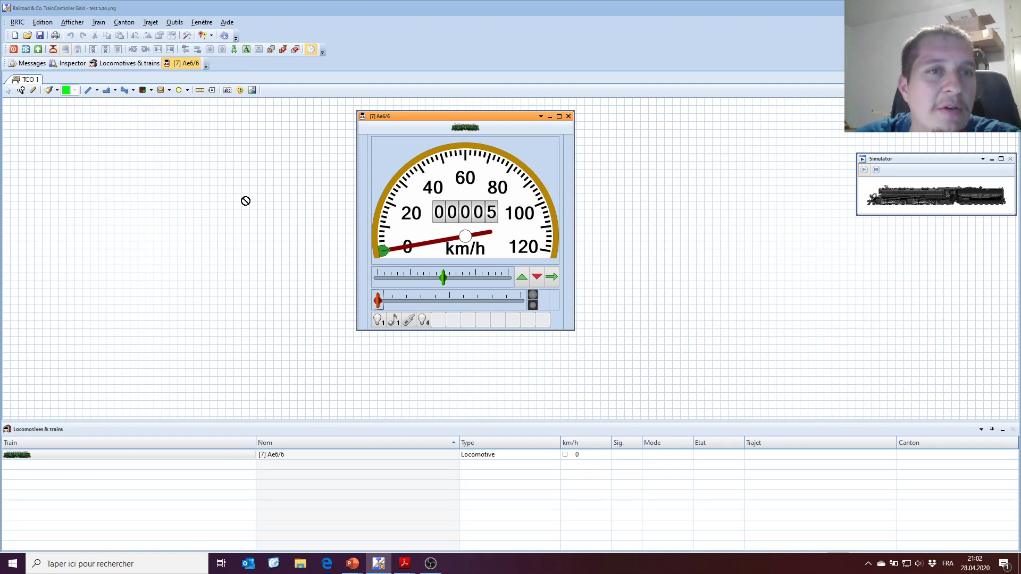
click(187, 35)
click(98, 23)
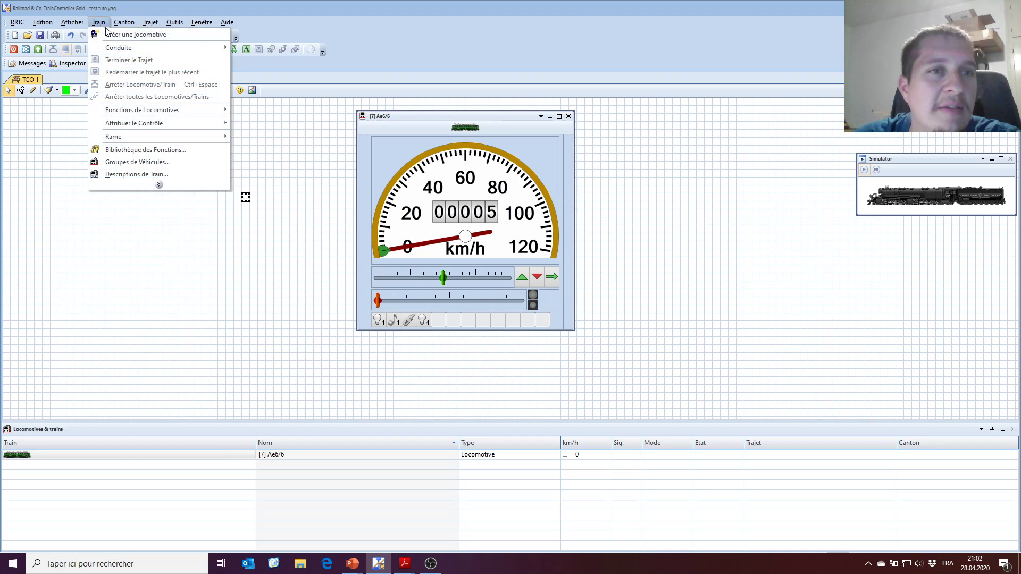
click(110, 35)
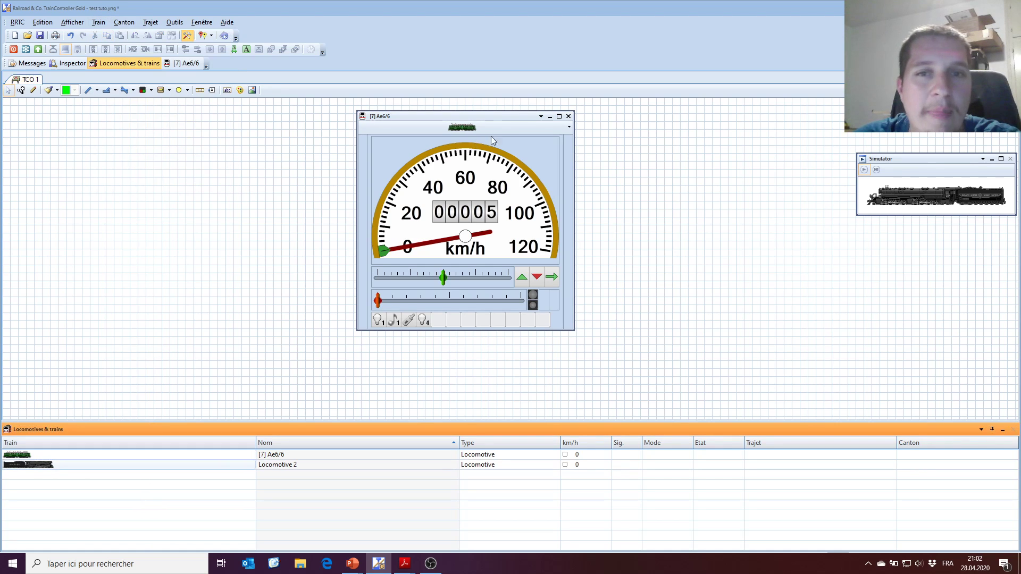
Switch the train window to Locomotive 2 and back to the Ae6/6
click(566, 127)
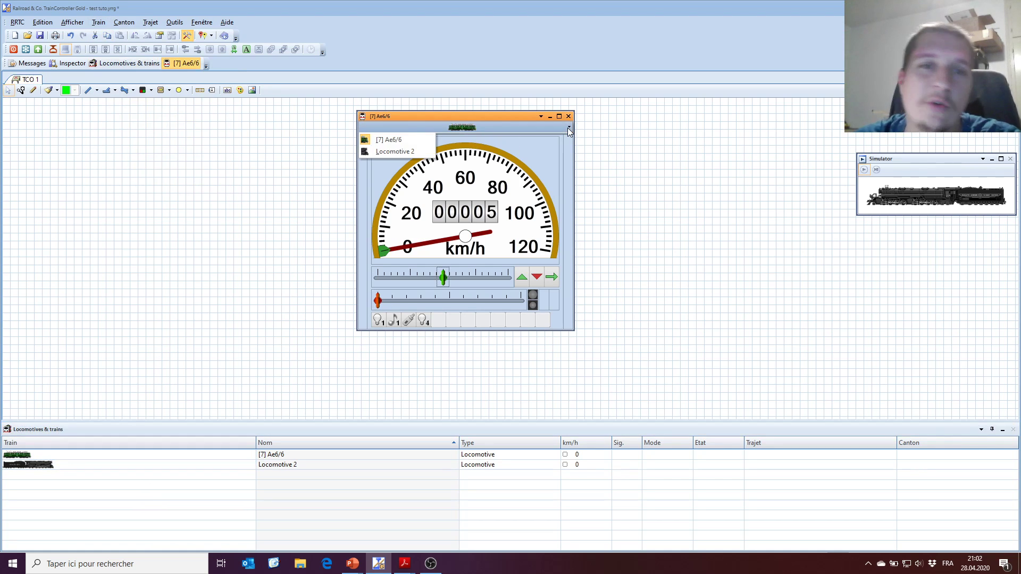
click(410, 153)
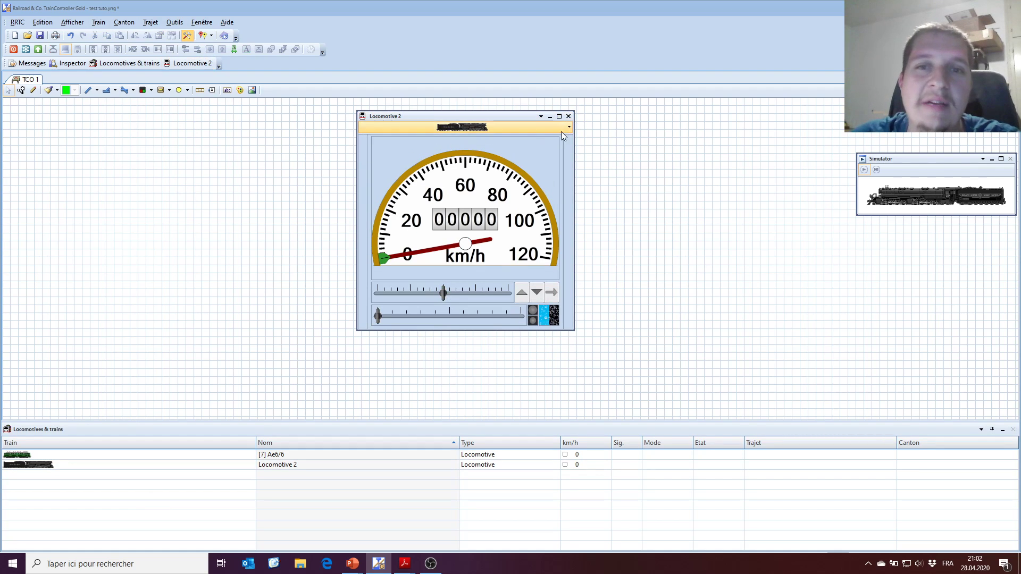
click(558, 129)
click(398, 138)
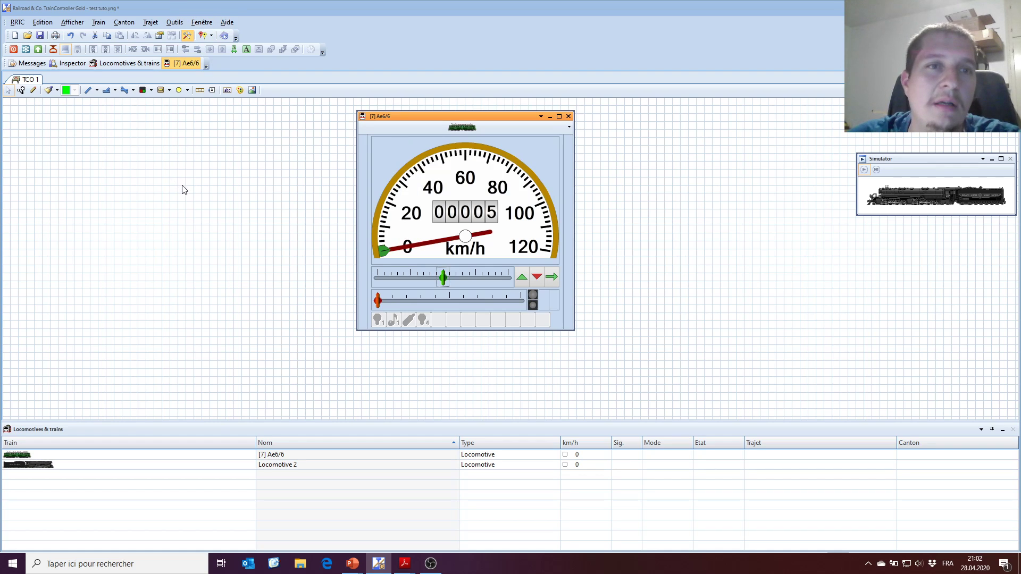
Toggle edit mode, and review the Ae6/6's speed and inertia properties in edit mode without changing them
click(186, 36)
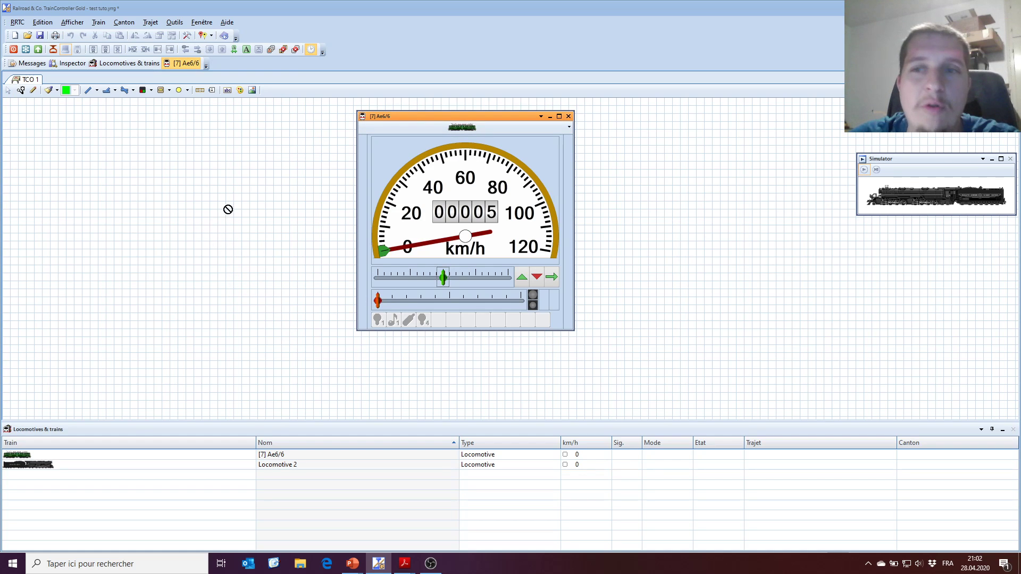
click(187, 36)
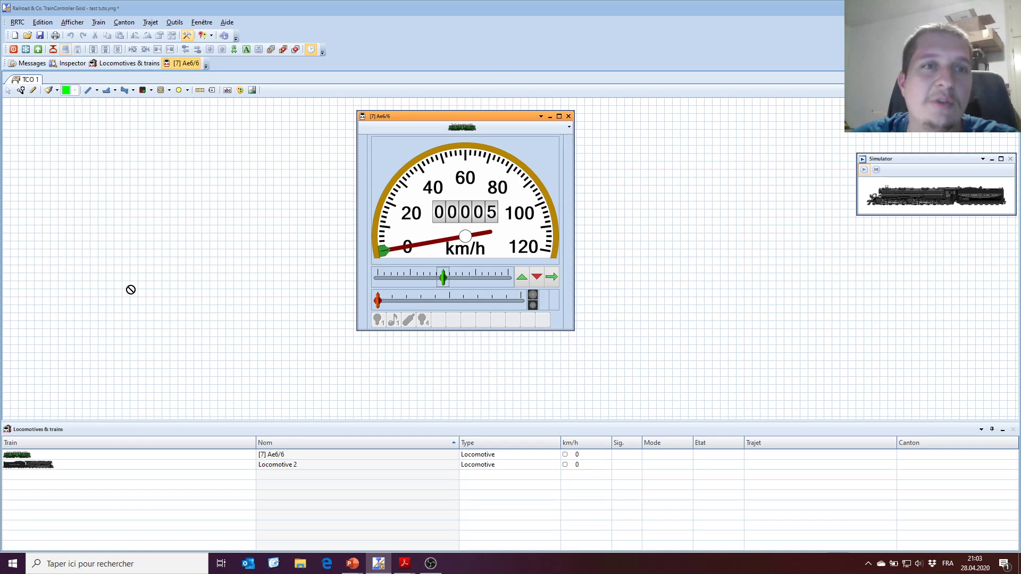
click(40, 455)
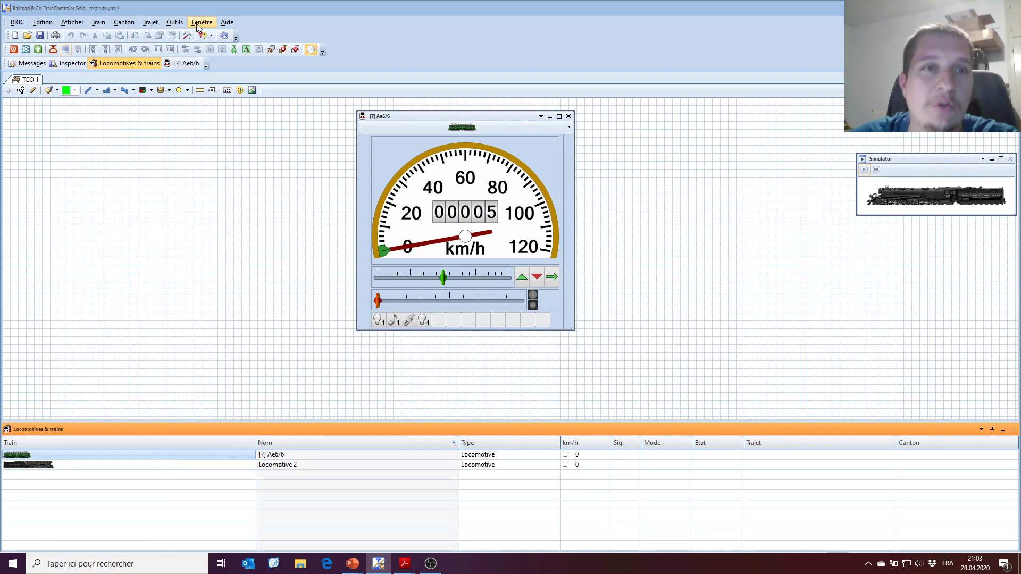
click(189, 35)
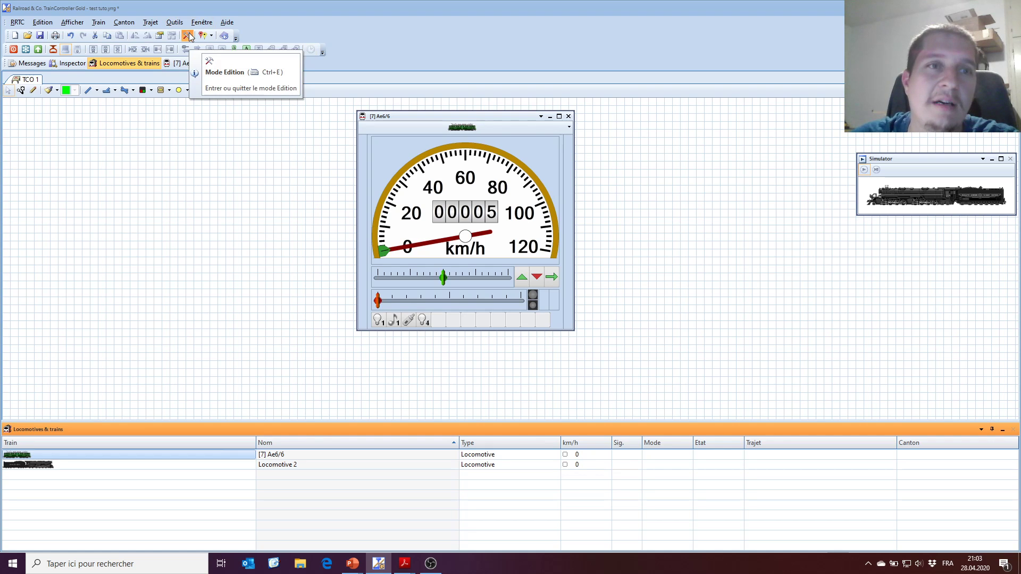
double_click(44, 457)
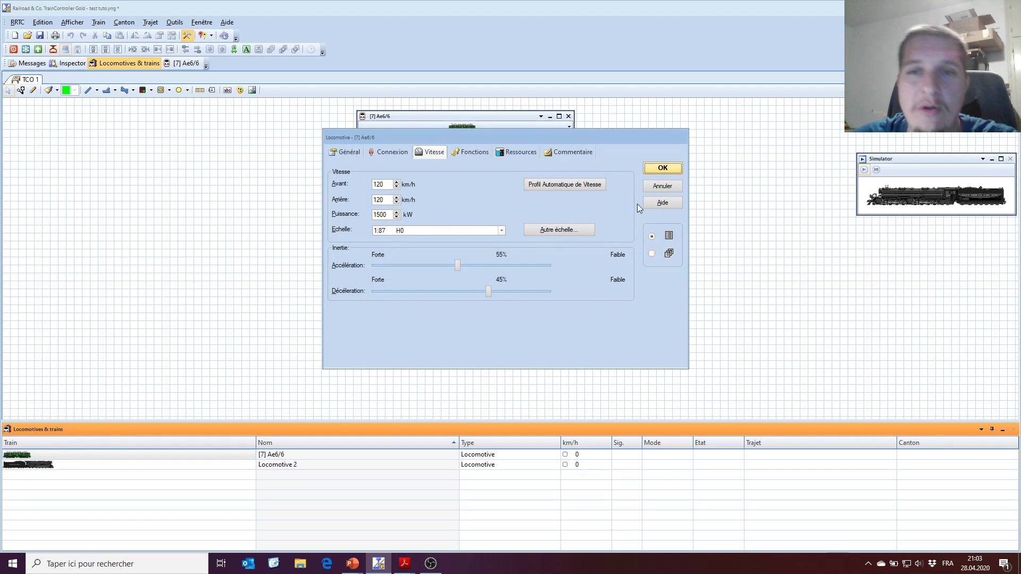
click(662, 167)
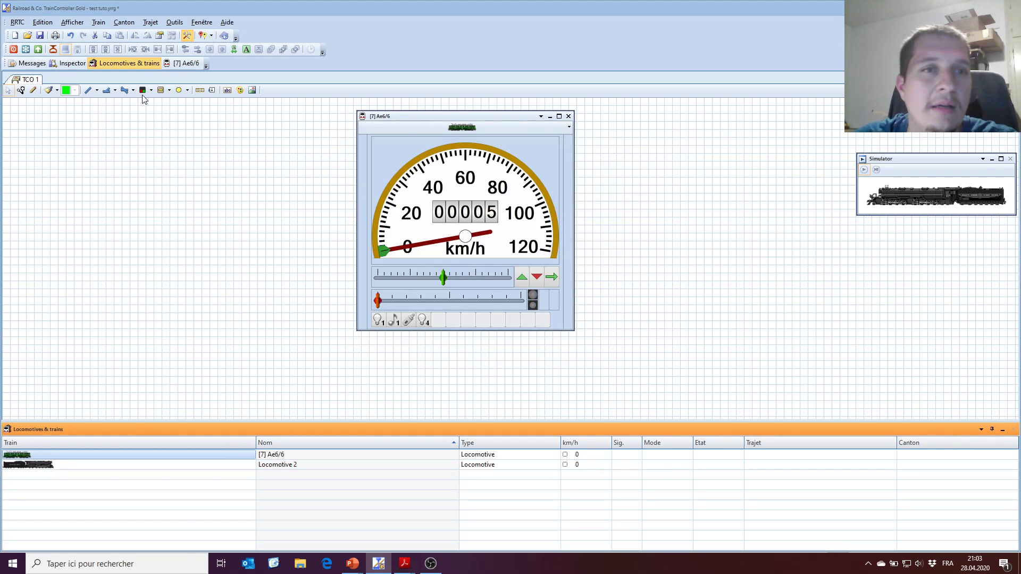
Add a second train window, enlarge it, assign Locomotive 2 to it, and place it beside the Ae6/6's window
click(201, 23)
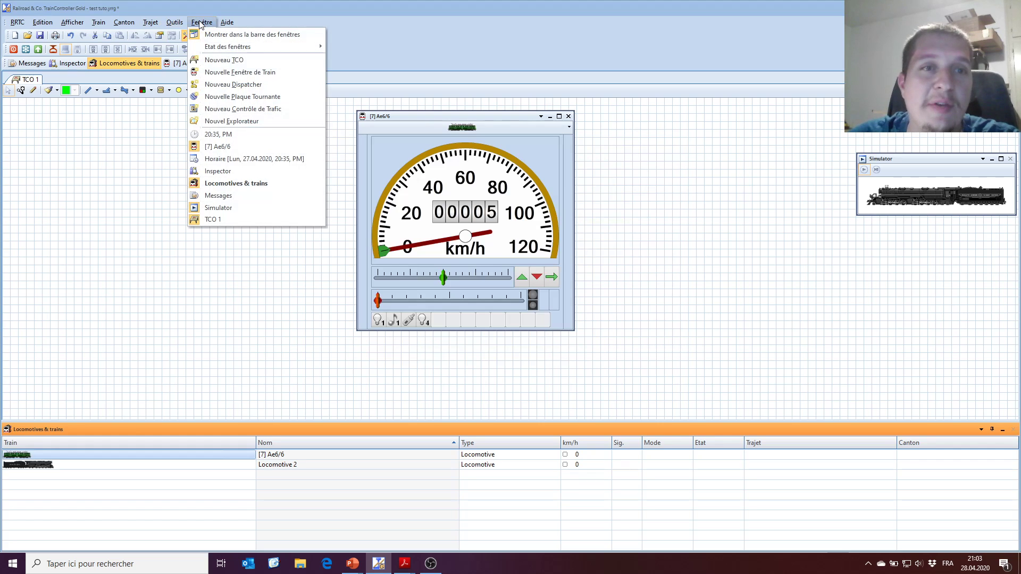
click(253, 76)
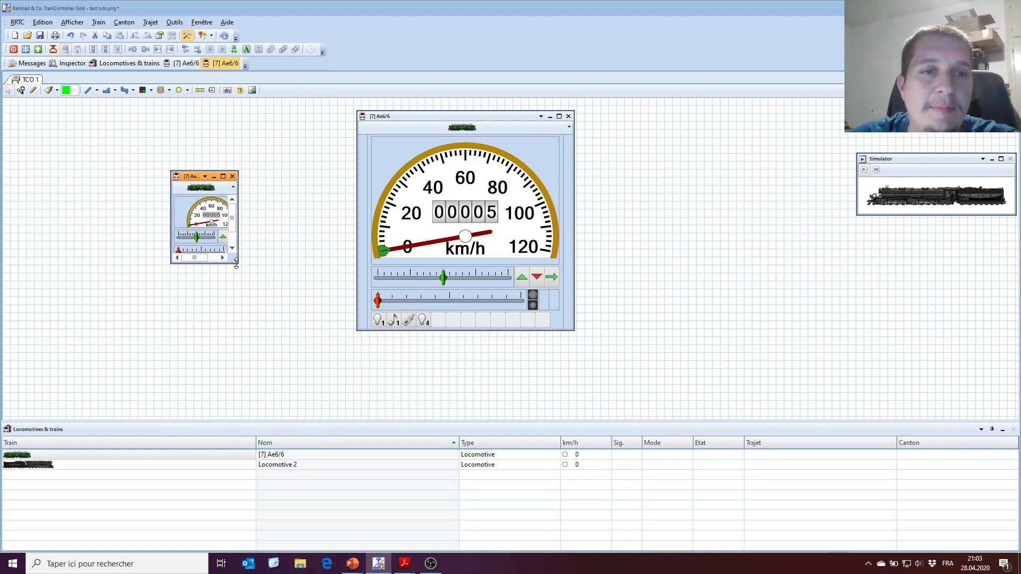
drag(237, 261, 327, 360)
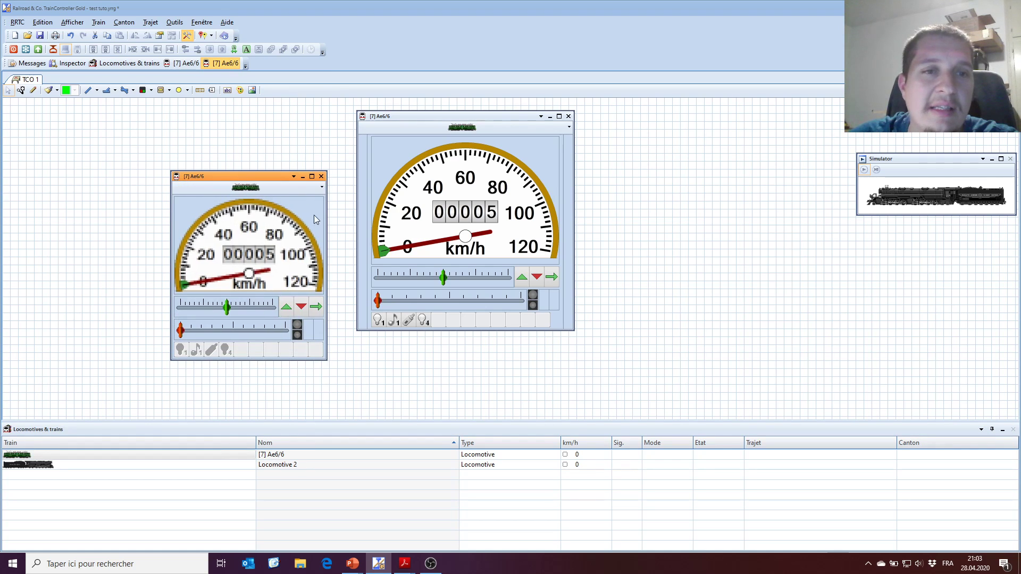
click(307, 190)
click(228, 209)
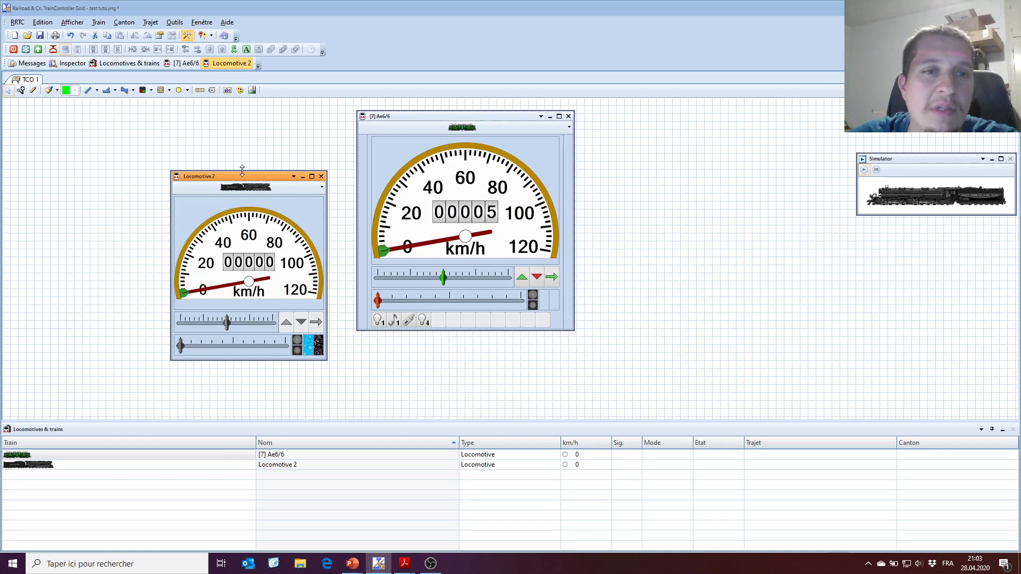
drag(247, 177, 253, 123)
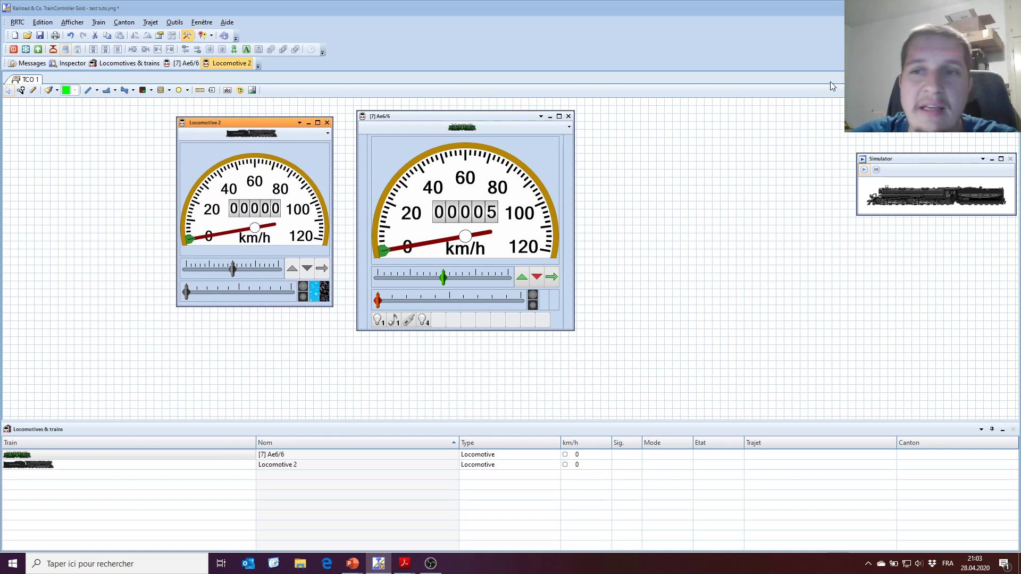
Start the simulator, try the Ae6/6's speed control at 49 km/h, and set it back to zero
click(864, 170)
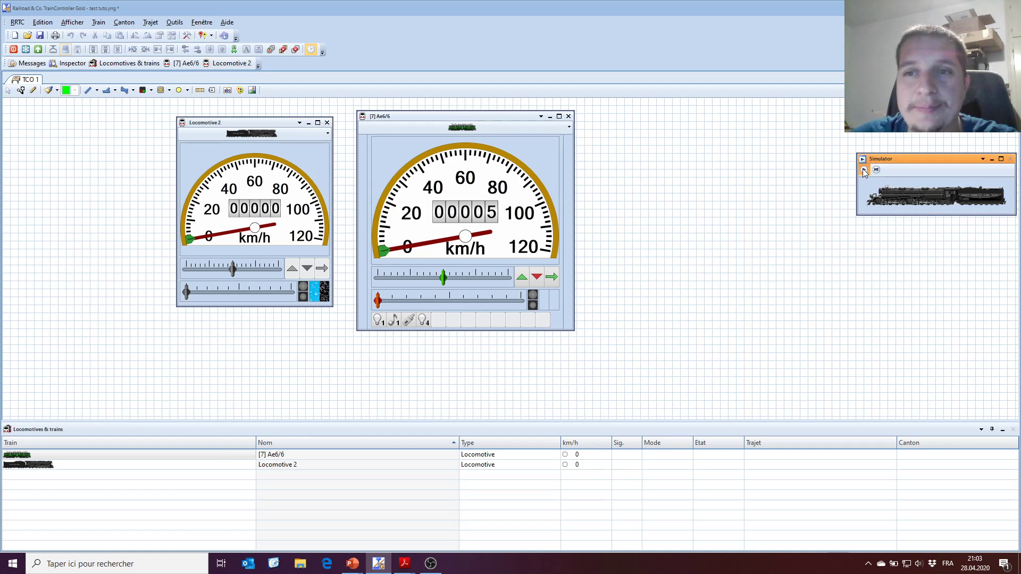
click(443, 276)
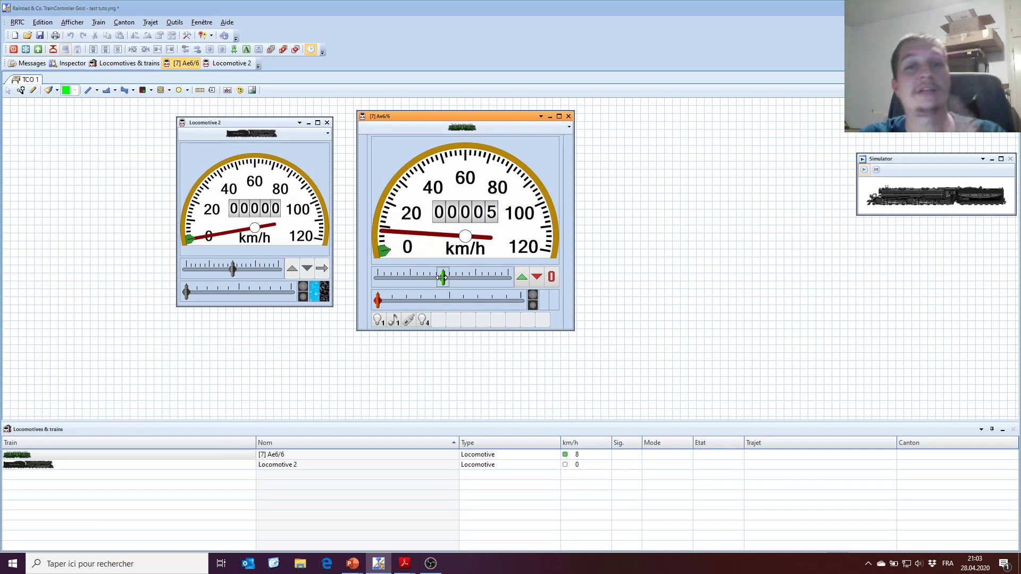
mouse_move(442, 277)
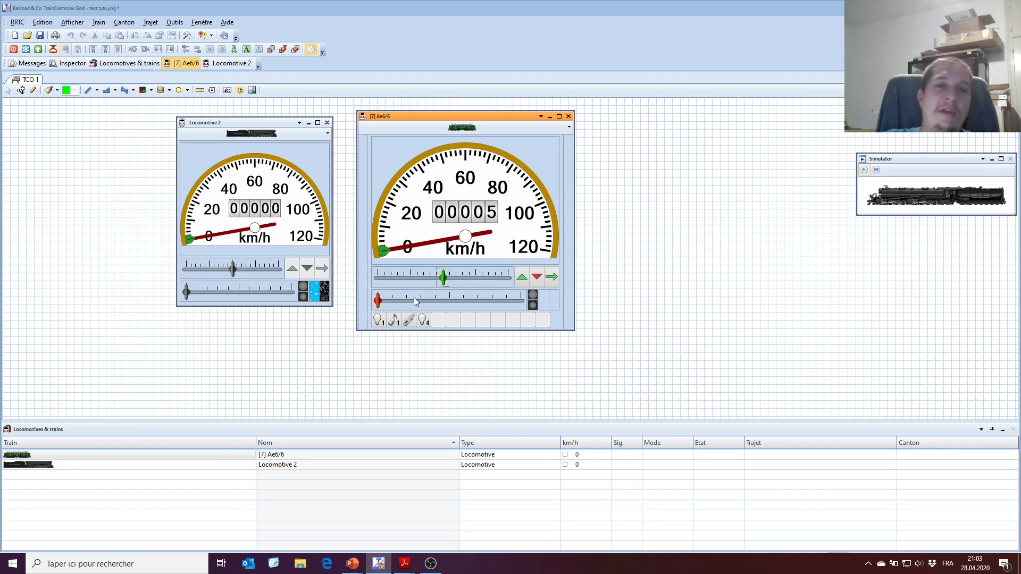
mouse_move(414, 298)
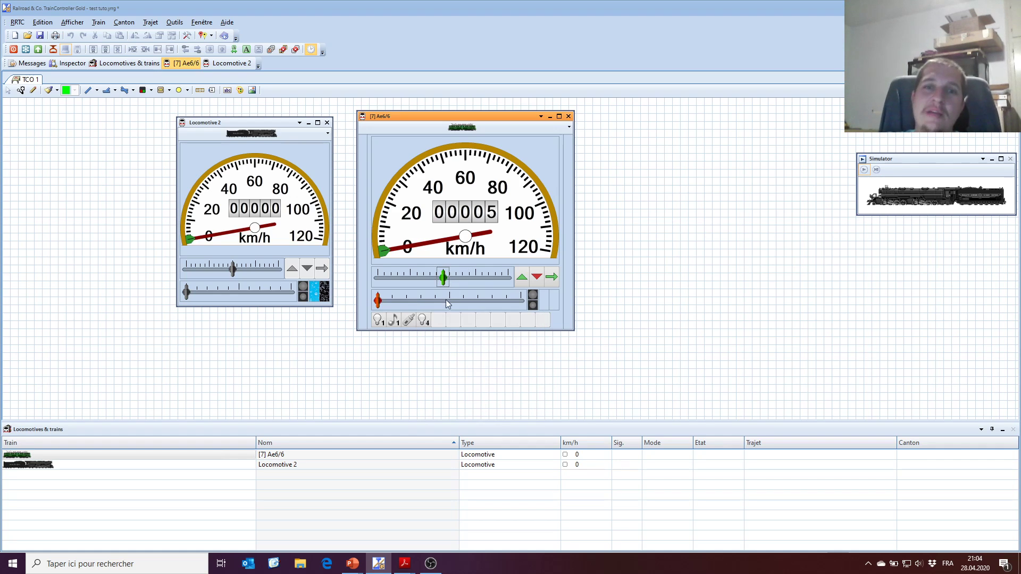
drag(443, 277, 470, 277)
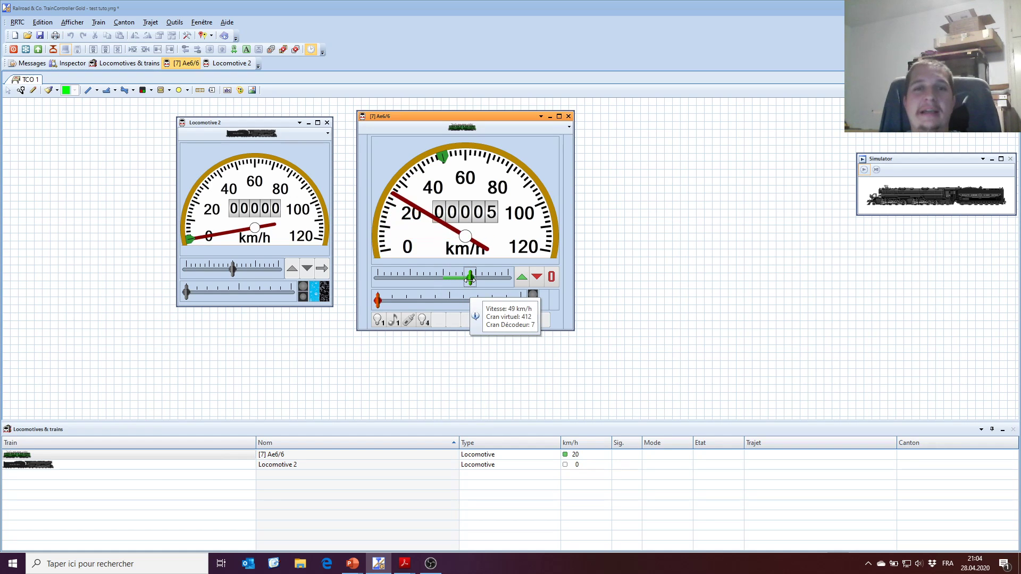
drag(470, 277, 443, 277)
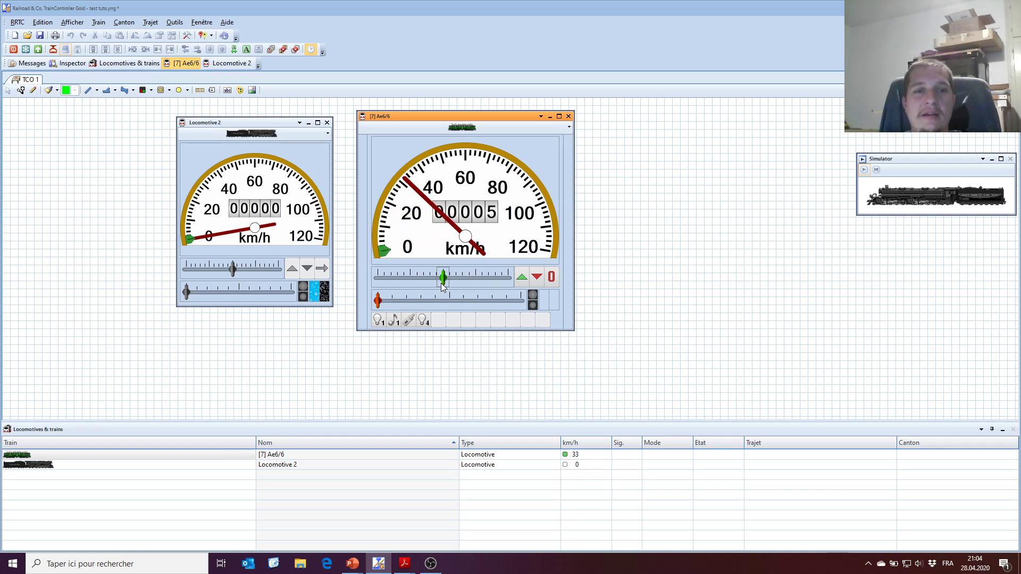